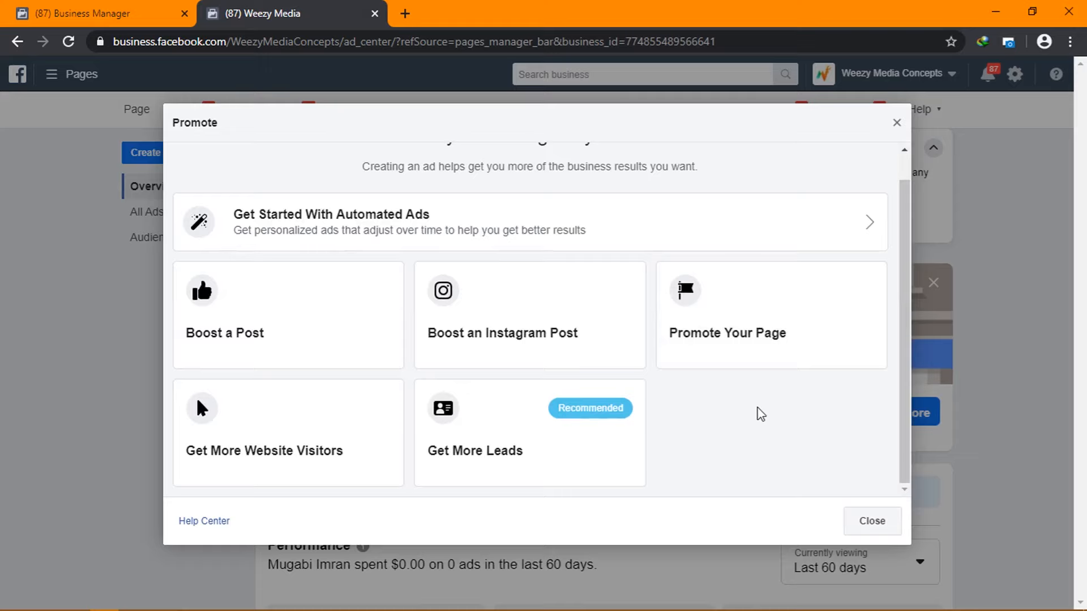
- Leave the page's Ad Center and open Ads Manager from Business Manager
left_click(897, 122)
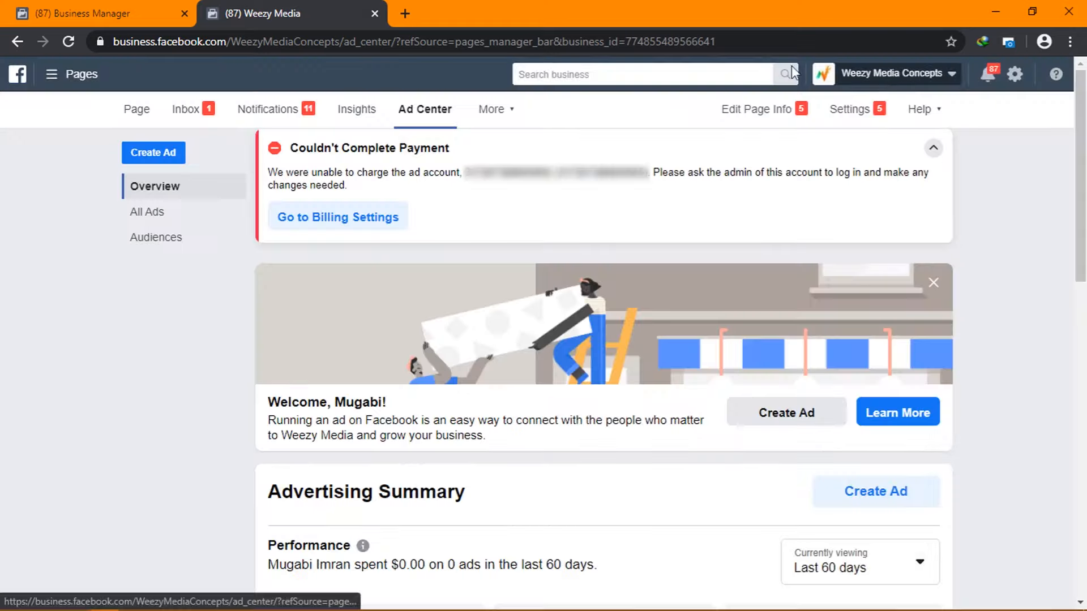
left_click(374, 15)
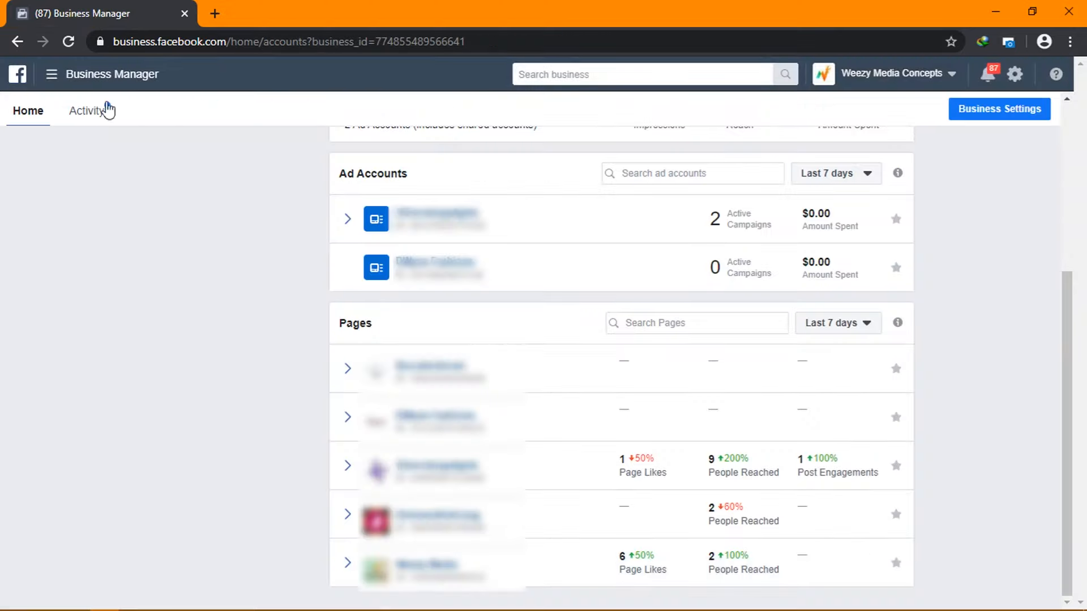
scroll(144, 270, "up", 2)
scroll(145, 271, "up", 3)
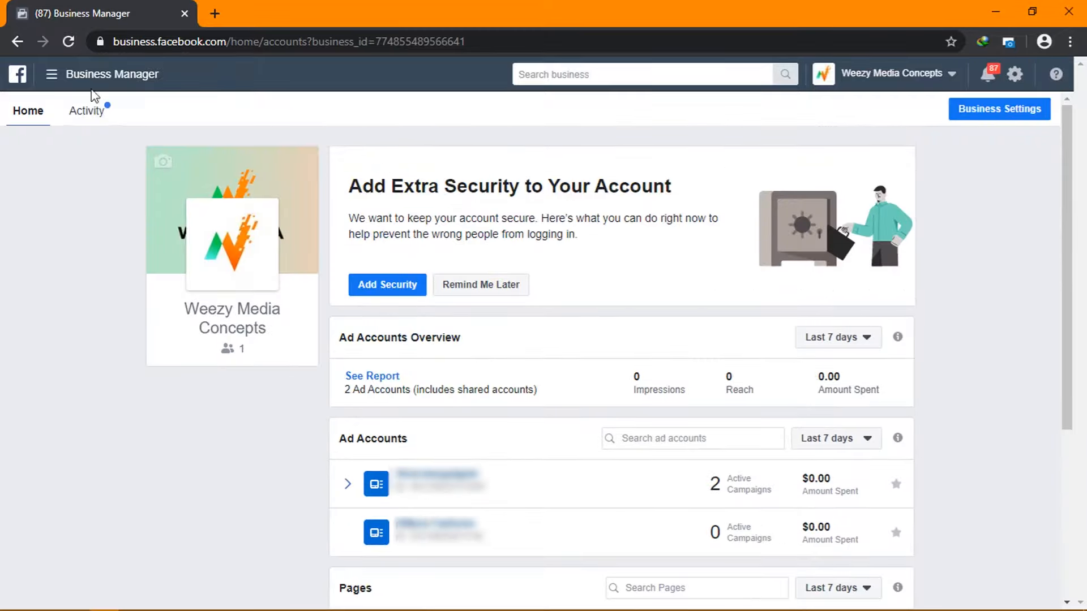
left_click(62, 83)
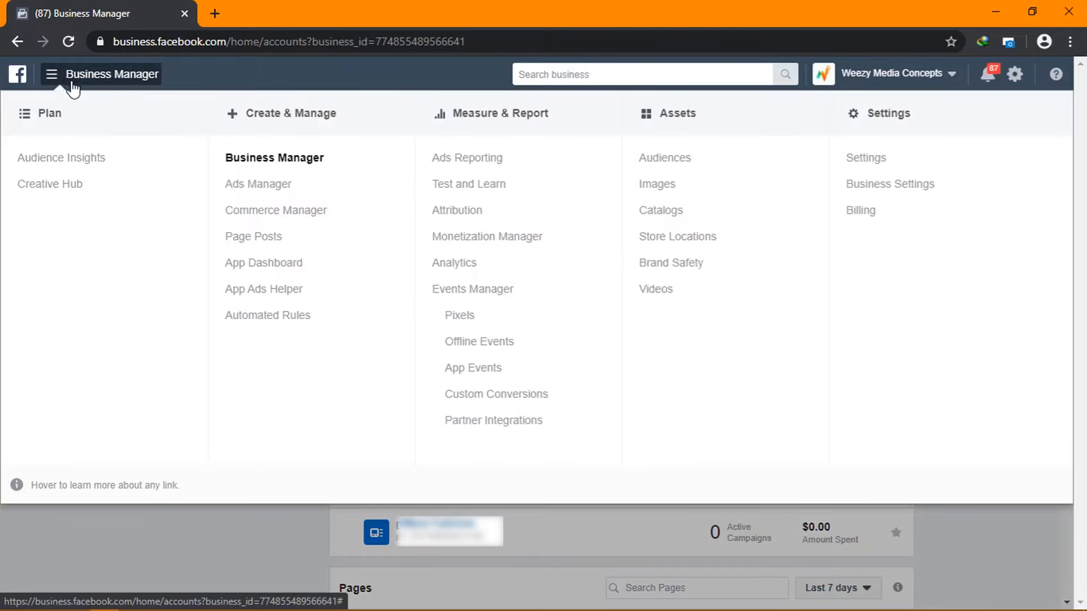
left_click(260, 183)
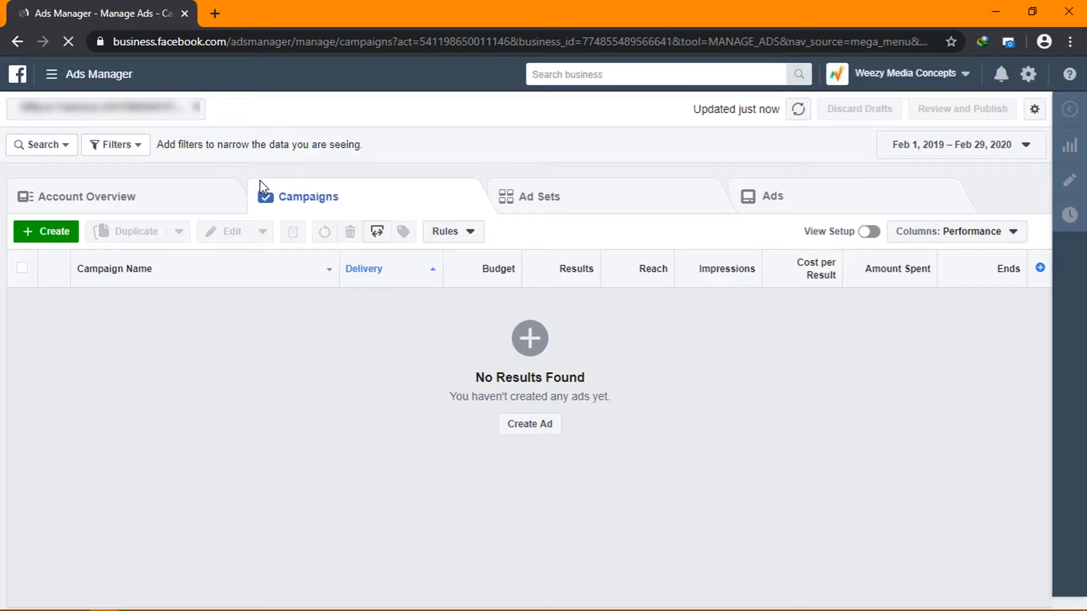
- Look through the ad account list and the Account Overview, Campaigns and Ad Sets views
left_click(52, 108)
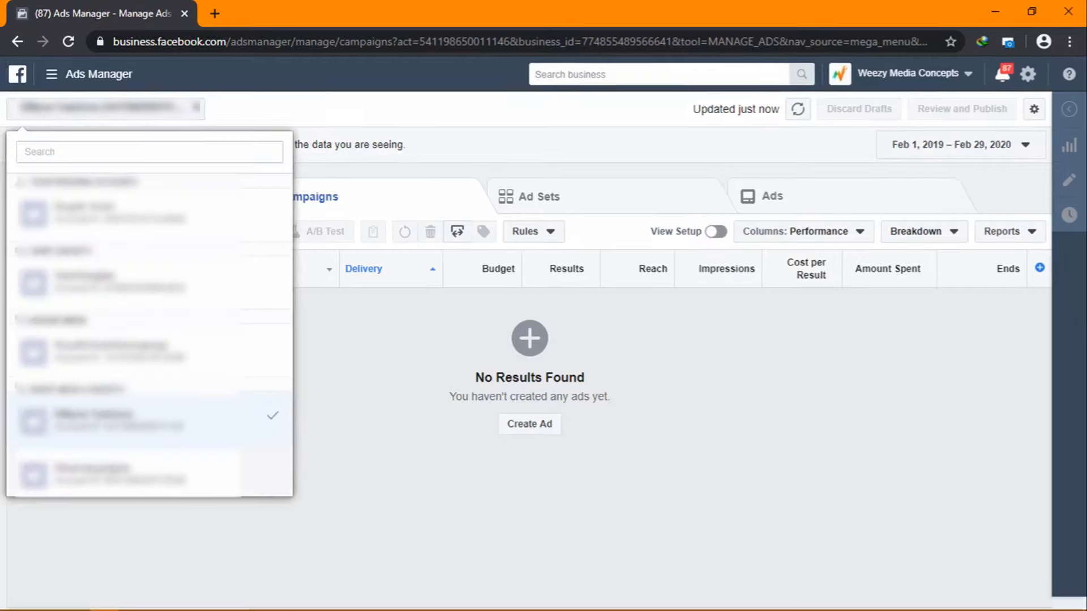
left_click(474, 110)
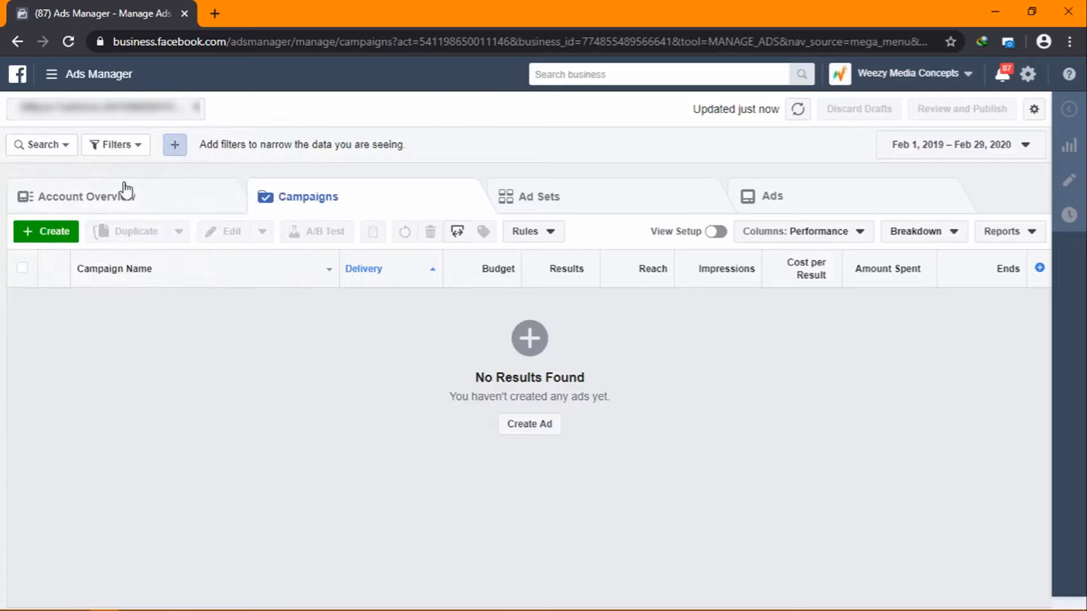
left_click(112, 195)
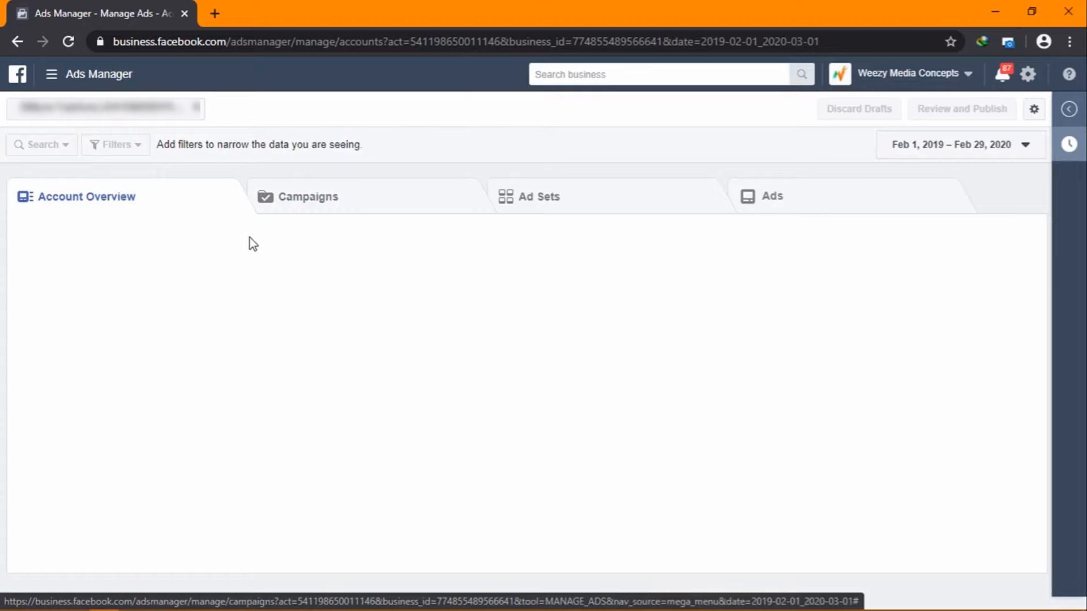
left_click(402, 202)
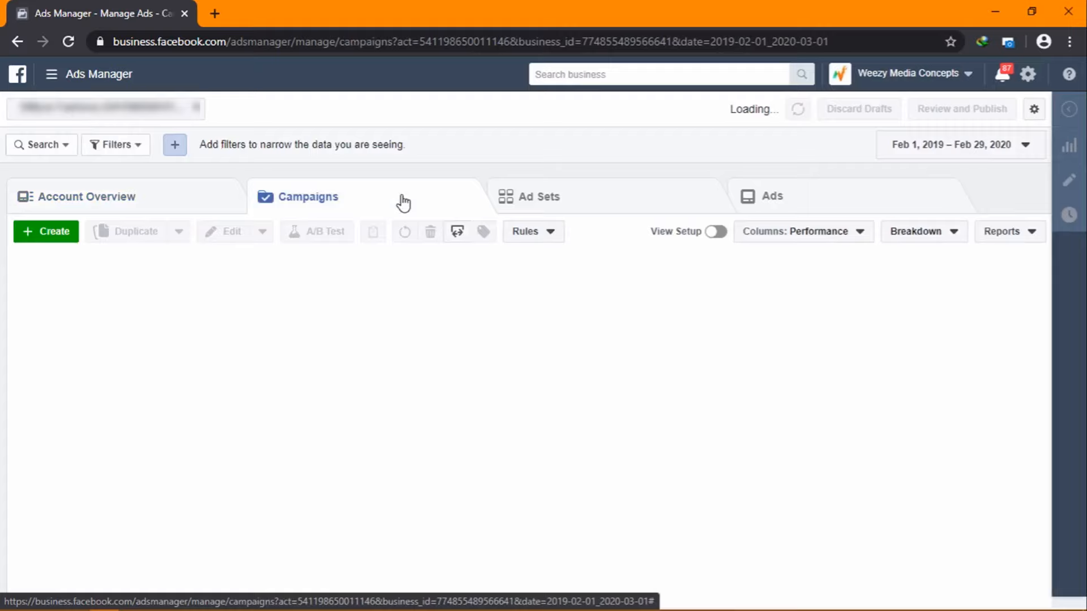
left_click(589, 209)
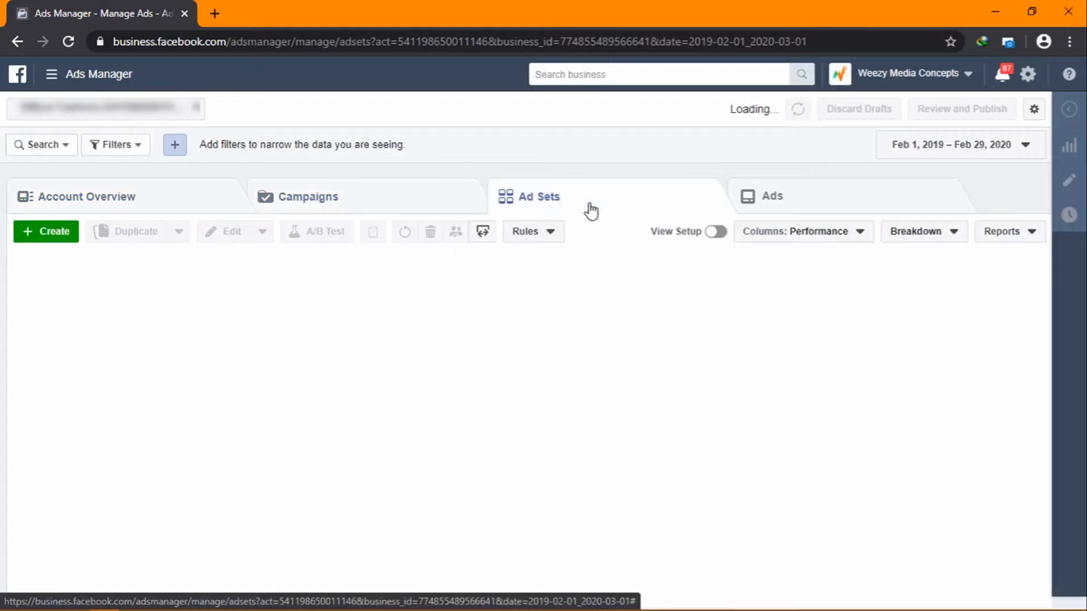
left_click(321, 200)
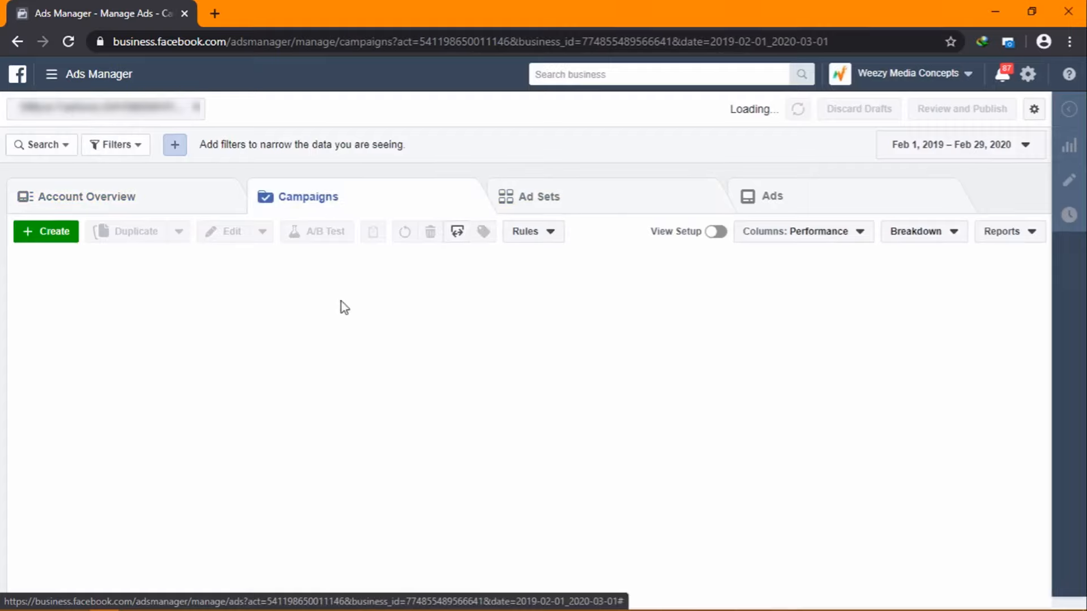
- Start creating a new campaign with Brand awareness as its marketing objective
left_click(39, 233)
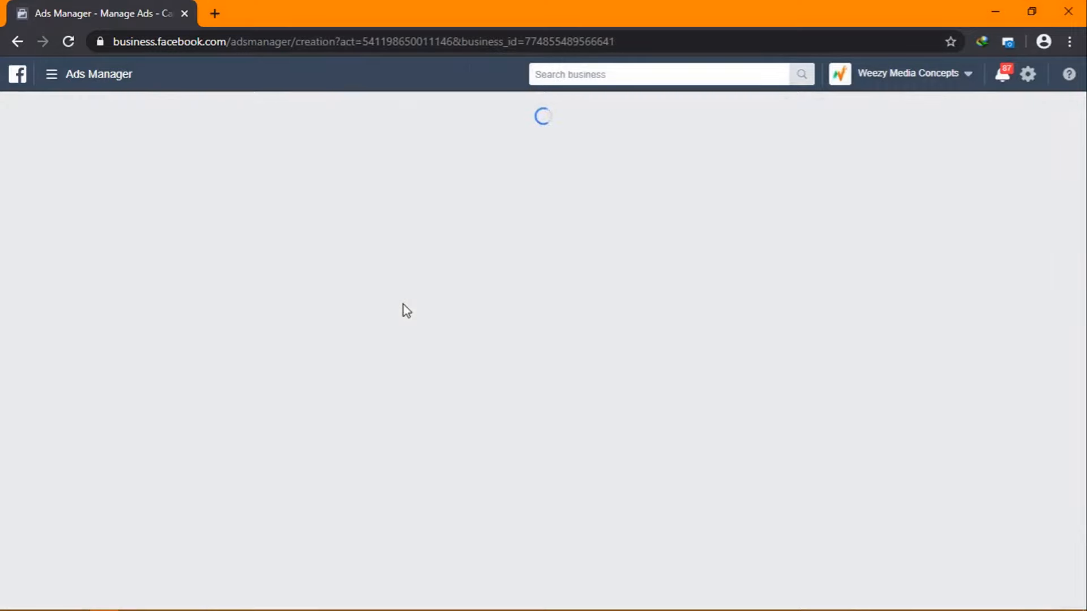
scroll(404, 304, "down", 3)
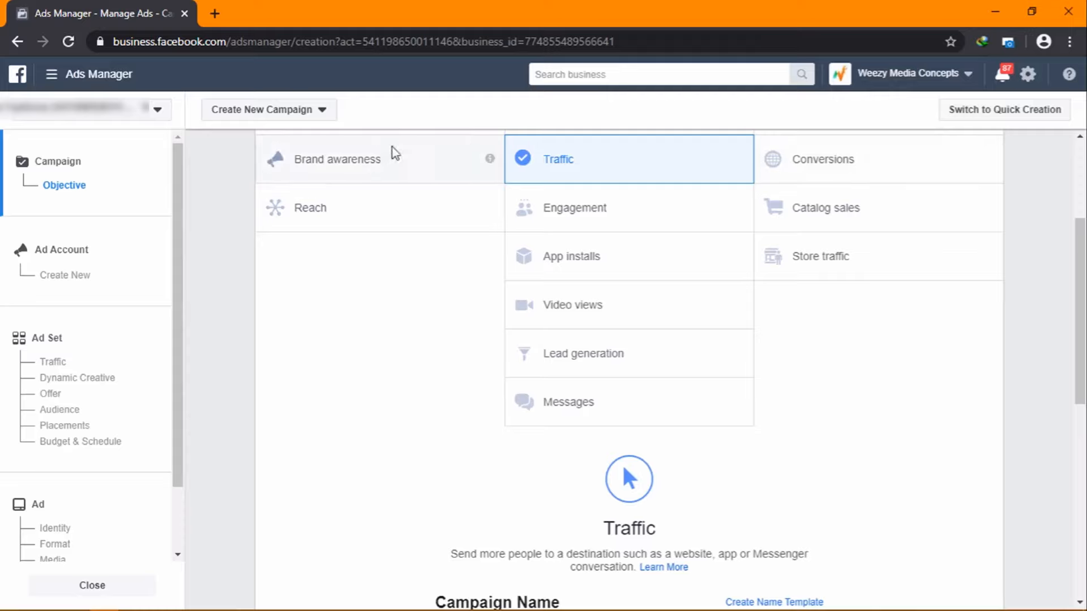
mouse_move(490, 159)
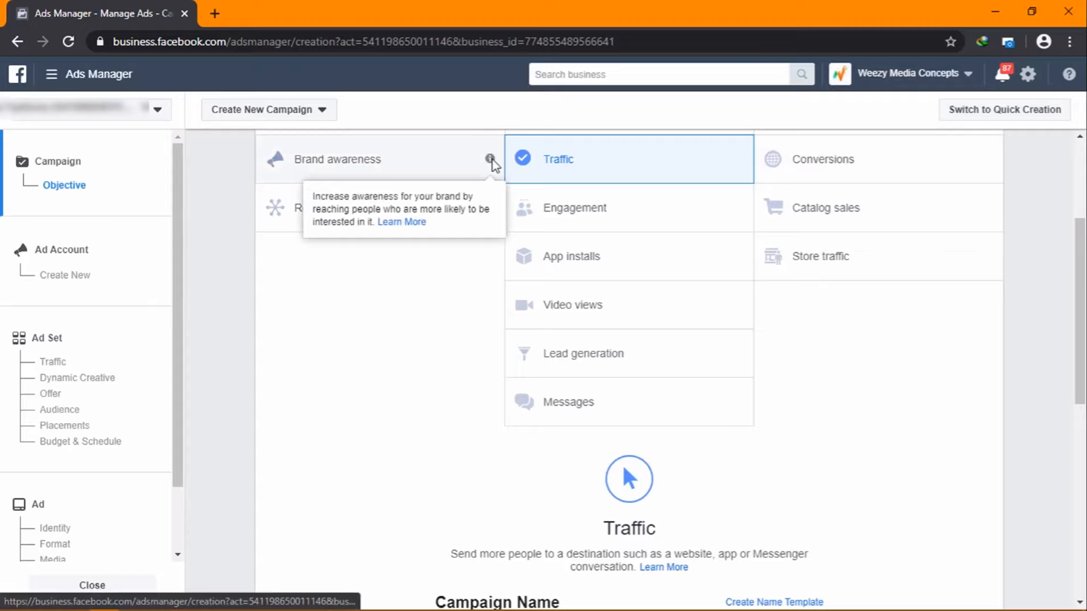
left_click(341, 172)
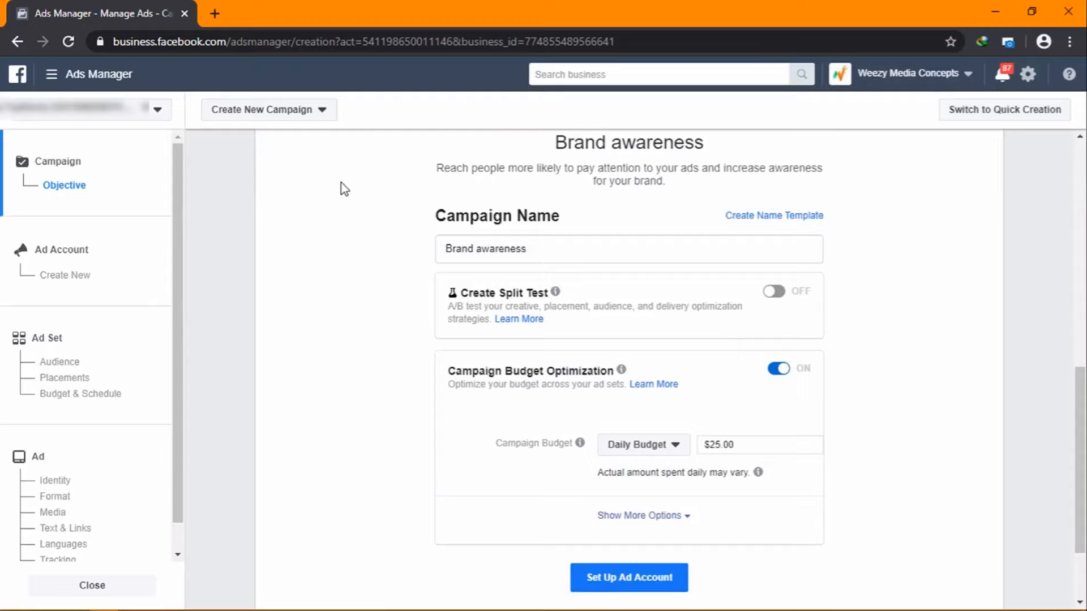
- Rename the campaign as "Brand New Shoes"
left_click(443, 248)
key("ctrl+a")
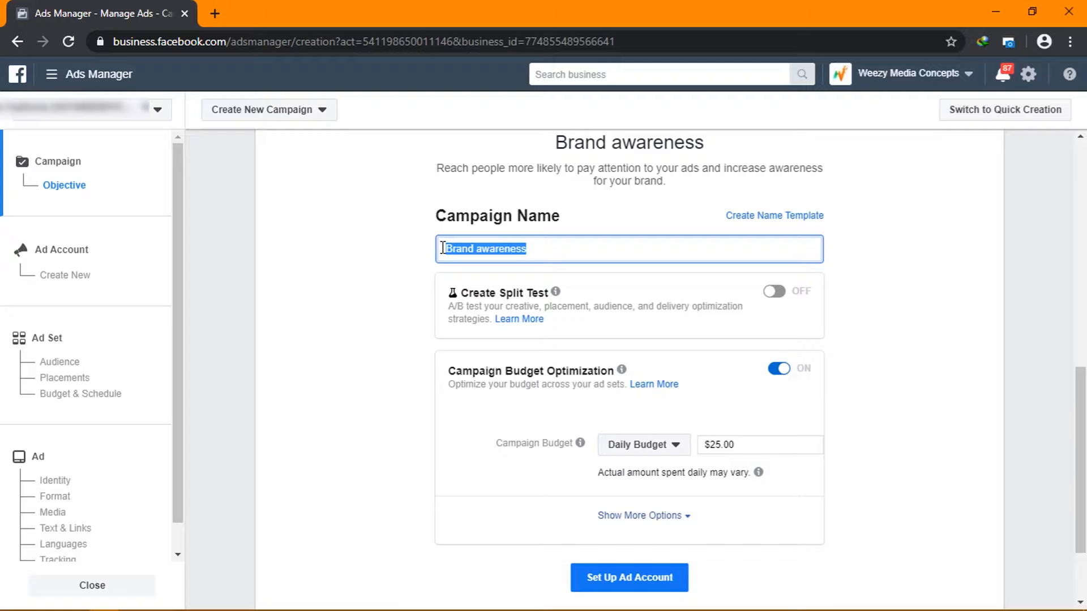
type("BRA")
key("BackSpace")
key("BackSpace")
key("BackSpace")
type("R")
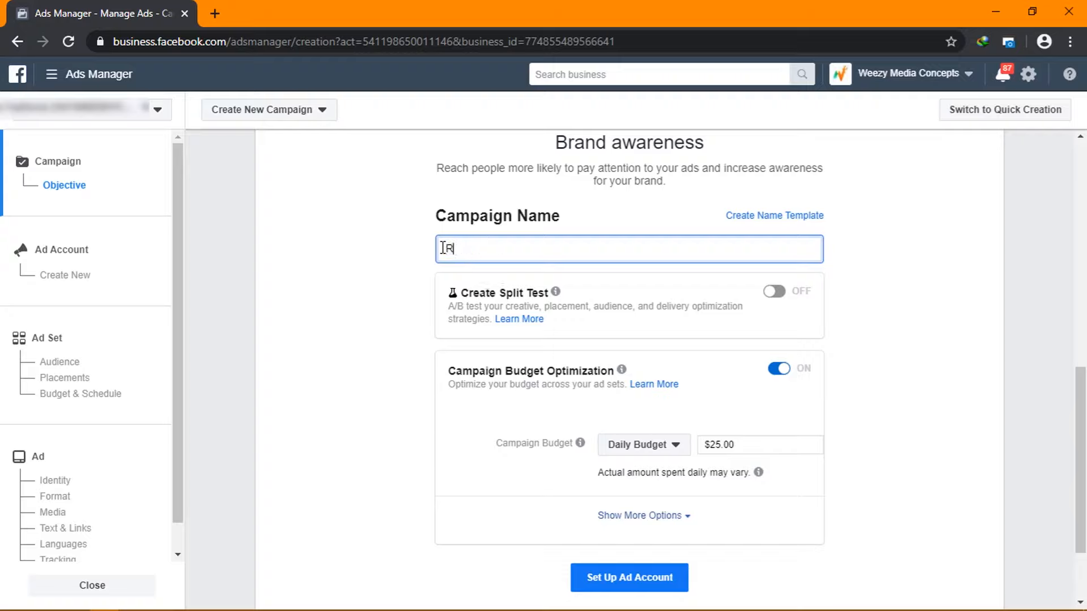
key("BackSpace")
type("Brand New Shoes")
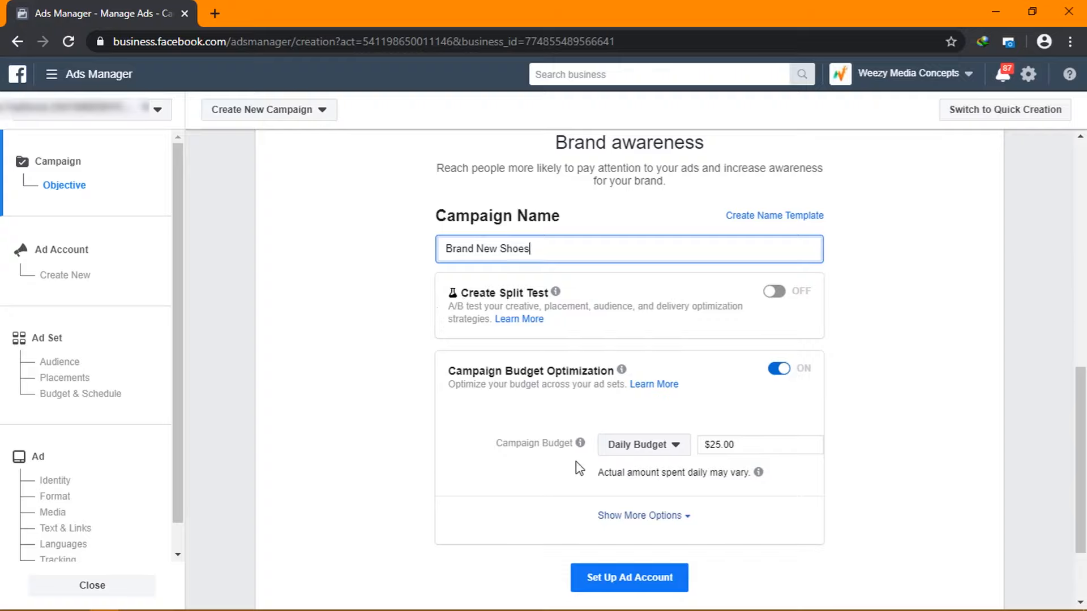
- Try the Lifetime Budget type for the campaign and return it to Daily Budget
left_click(674, 447)
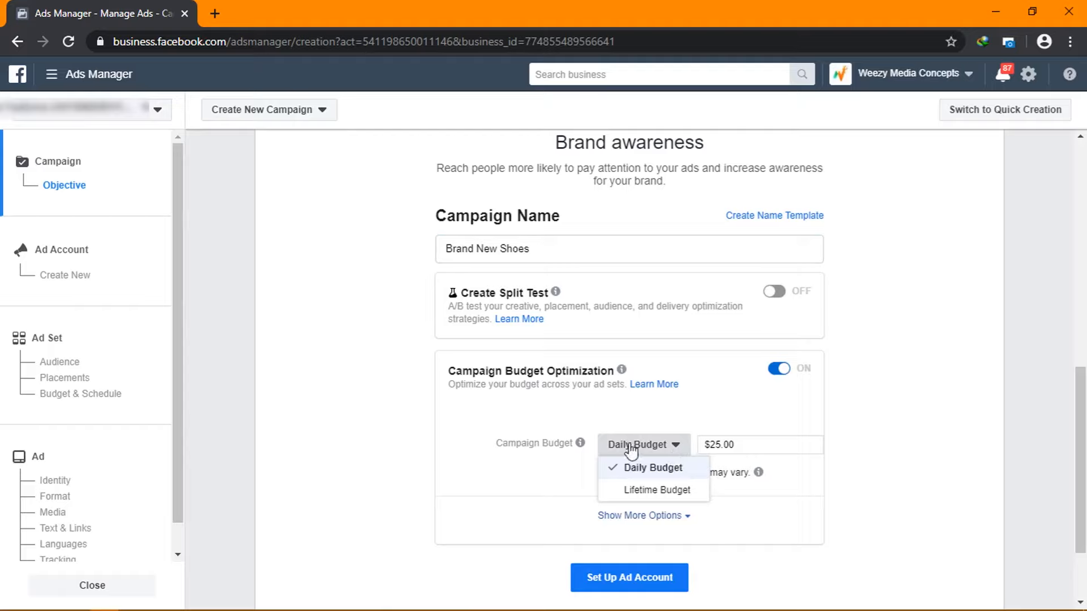
left_click(646, 497)
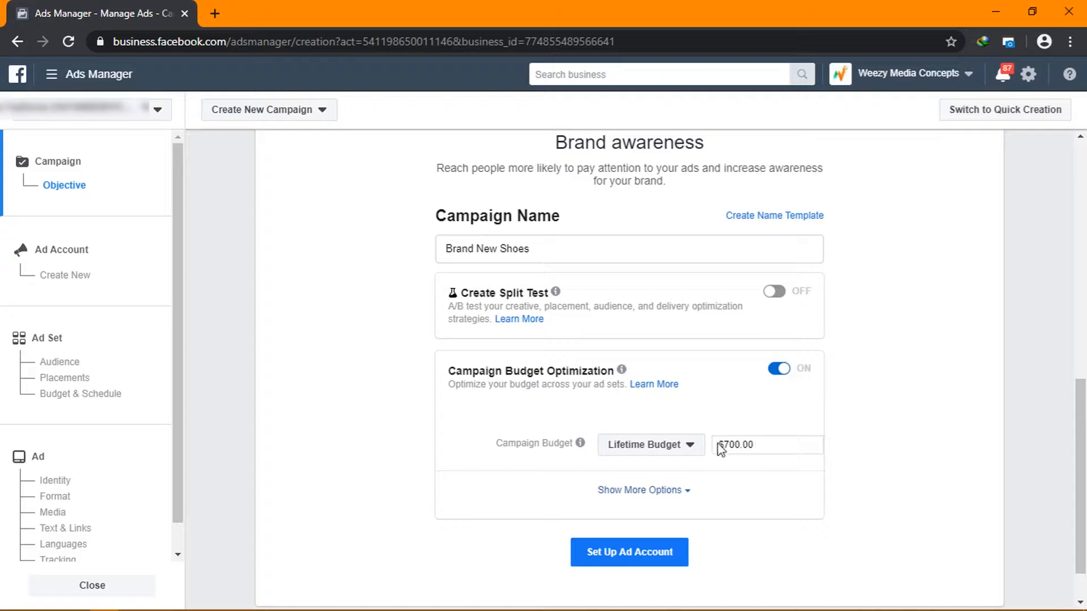
left_click(674, 445)
left_click(636, 468)
mouse_move(579, 452)
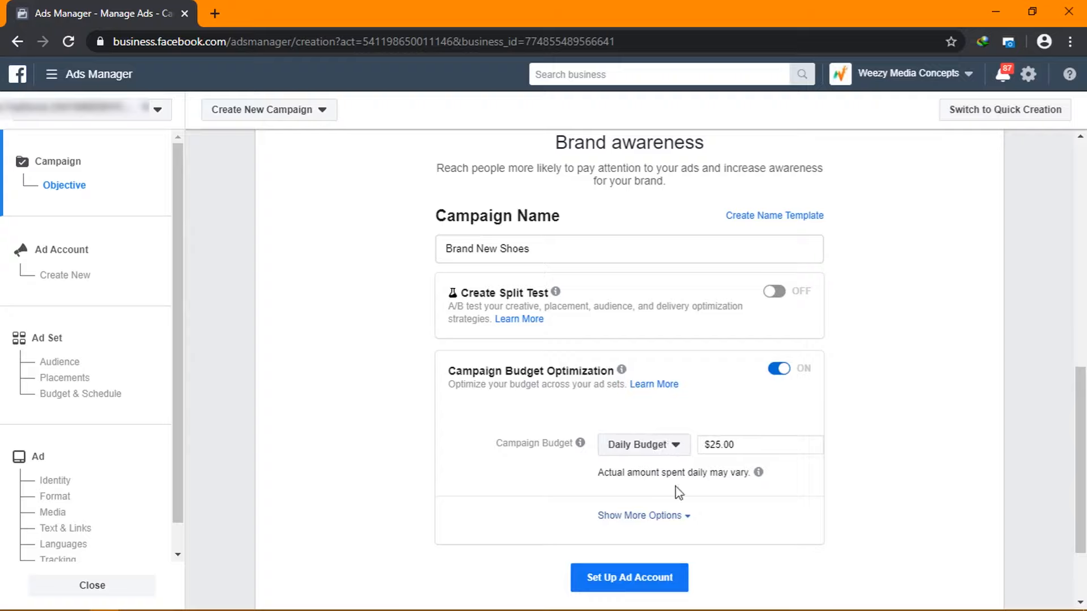
- Set the campaign's daily budget to $5.00
triple_click(736, 445)
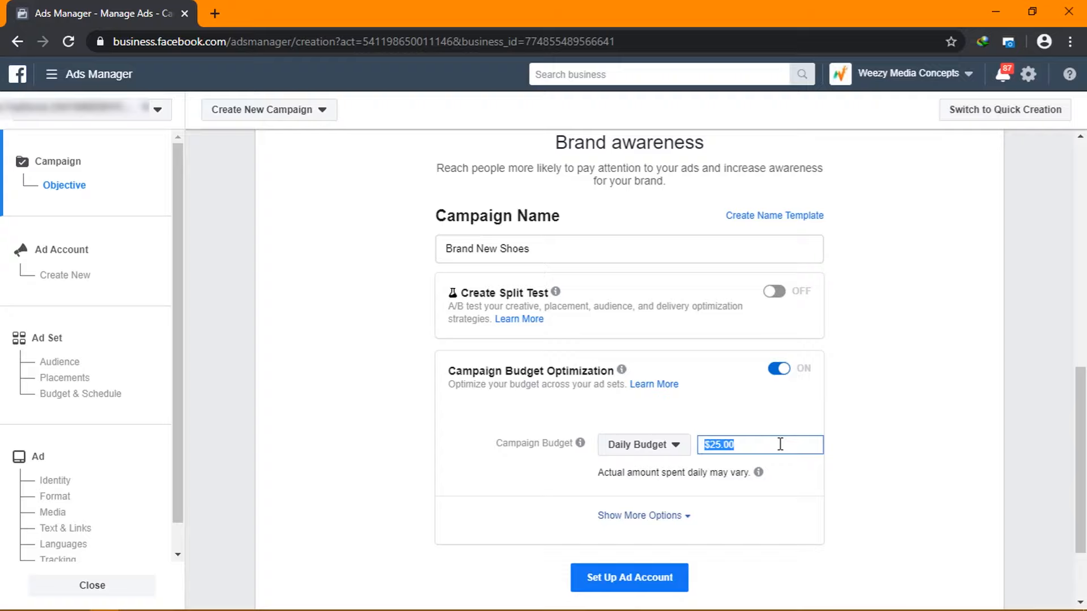
type("1")
key("BackSpace")
type("5")
left_click(520, 509)
mouse_move(761, 475)
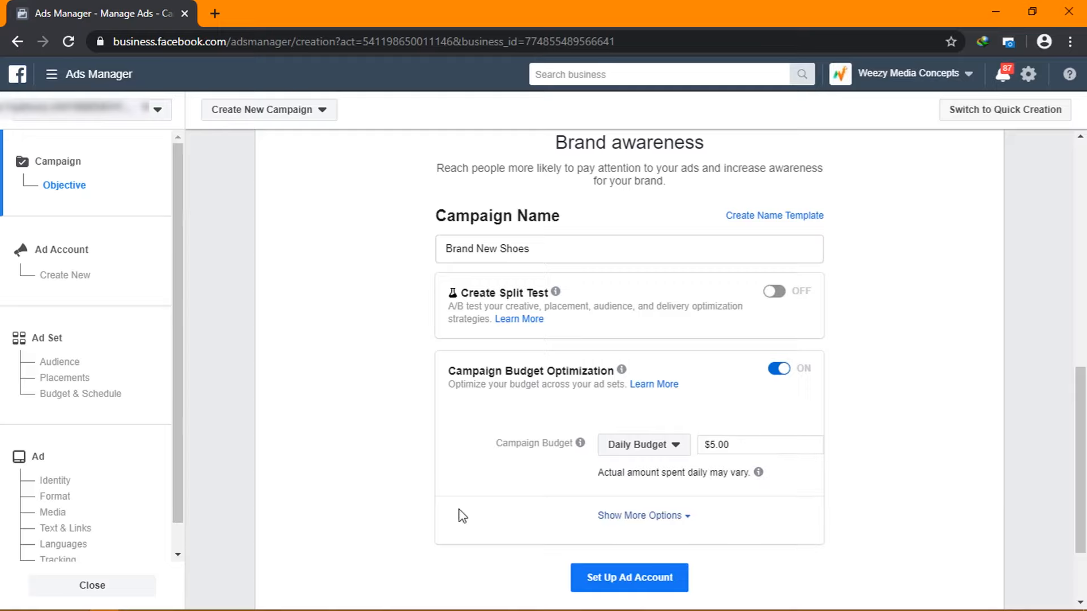
- Review the additional budget options for bid strategy, ad scheduling and delivery type, and collapse them again
left_click(638, 514)
scroll(701, 512, "down", 3)
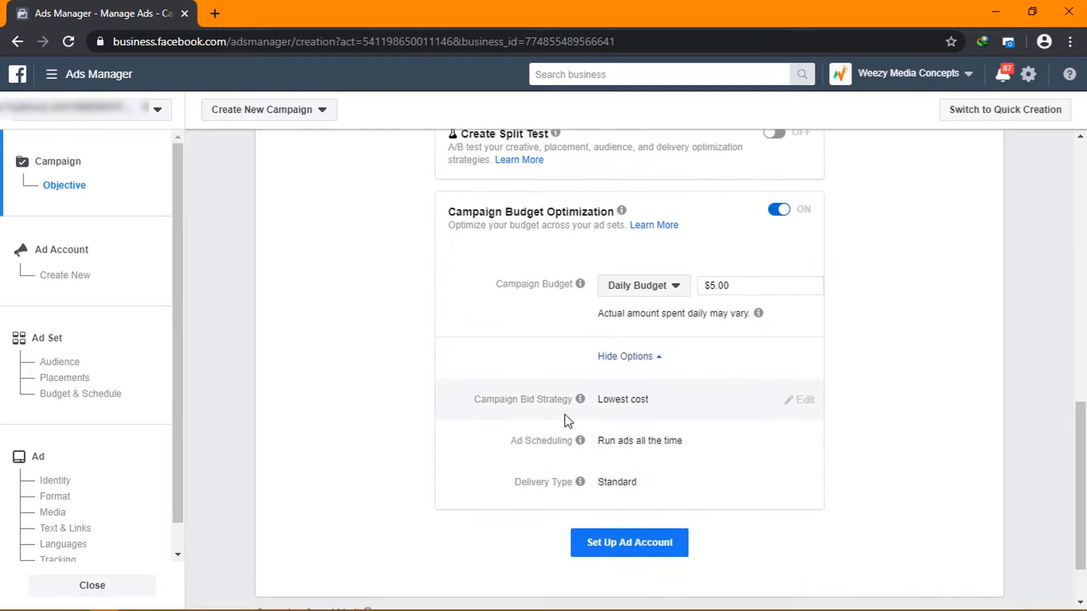
mouse_move(807, 401)
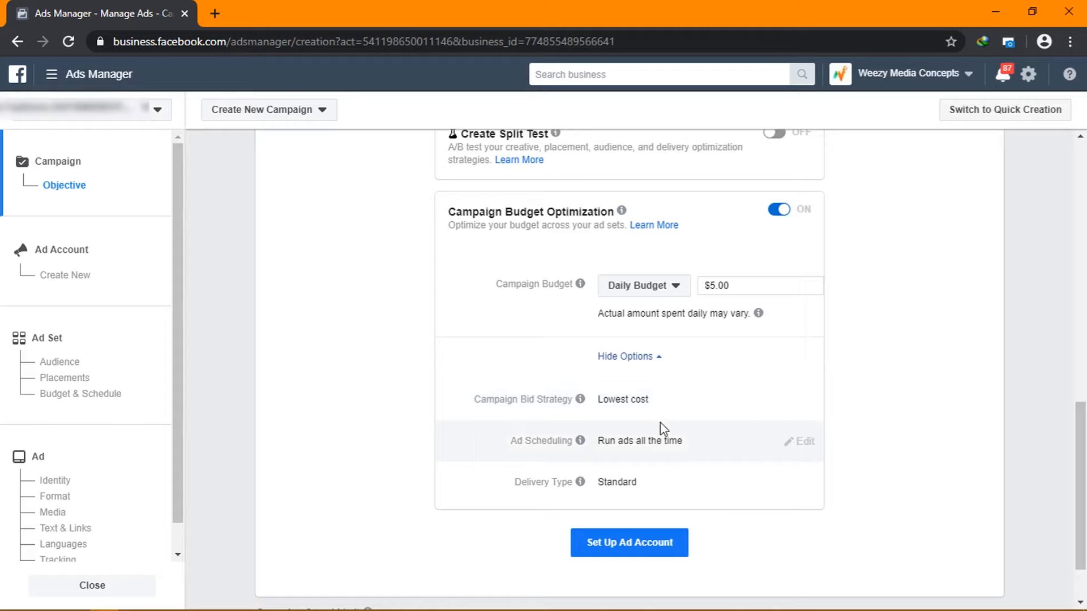
scroll(711, 379, "up", 1)
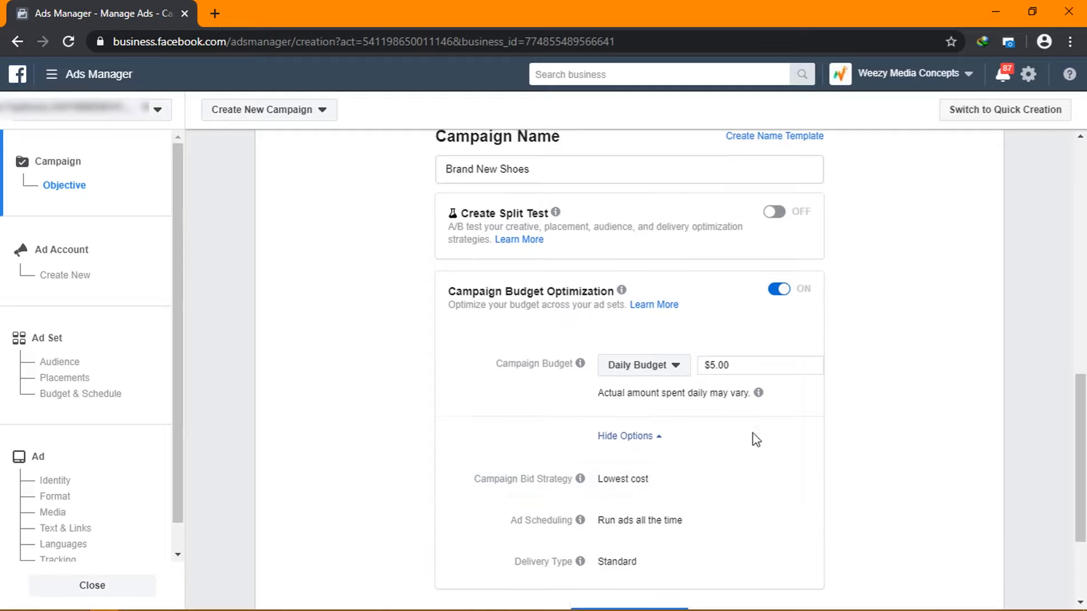
left_click(634, 437)
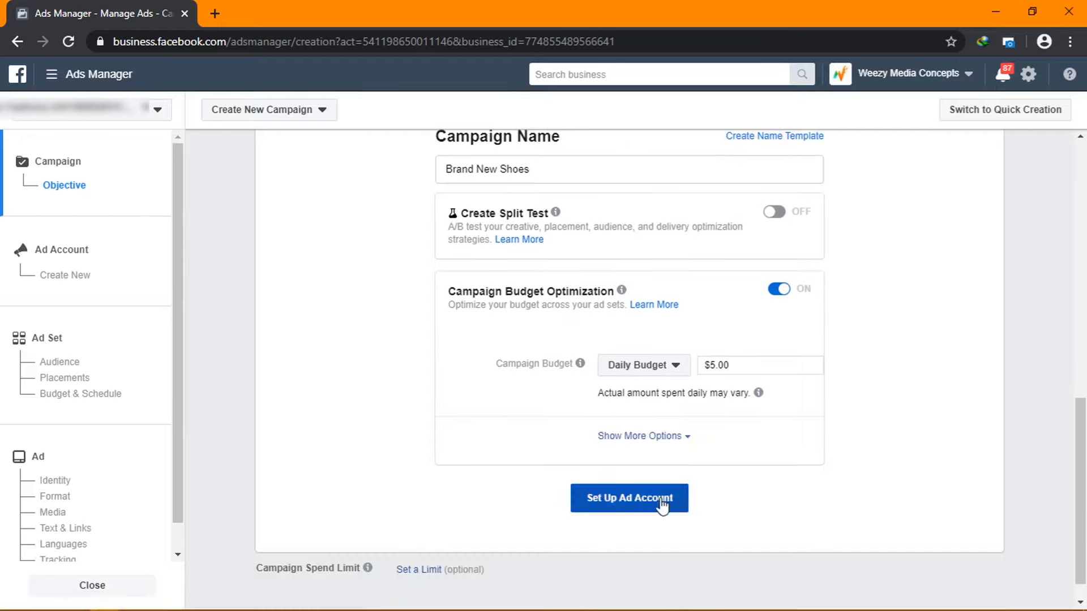
- Review the campaign settings and proceed to the ad account setup
scroll(409, 503, "up", 3)
scroll(419, 496, "down", 2)
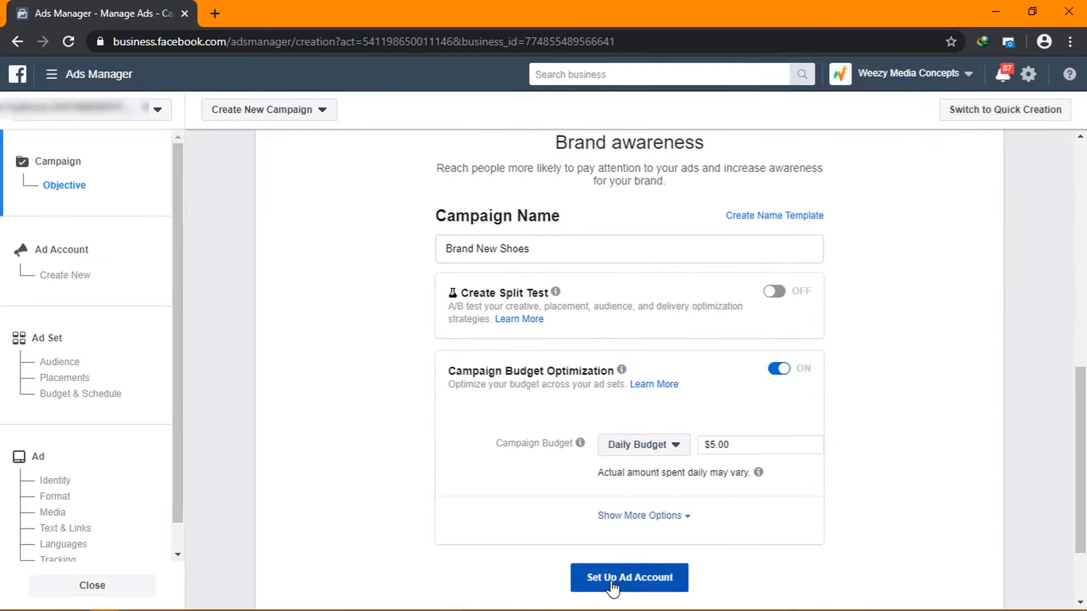
left_click(612, 583)
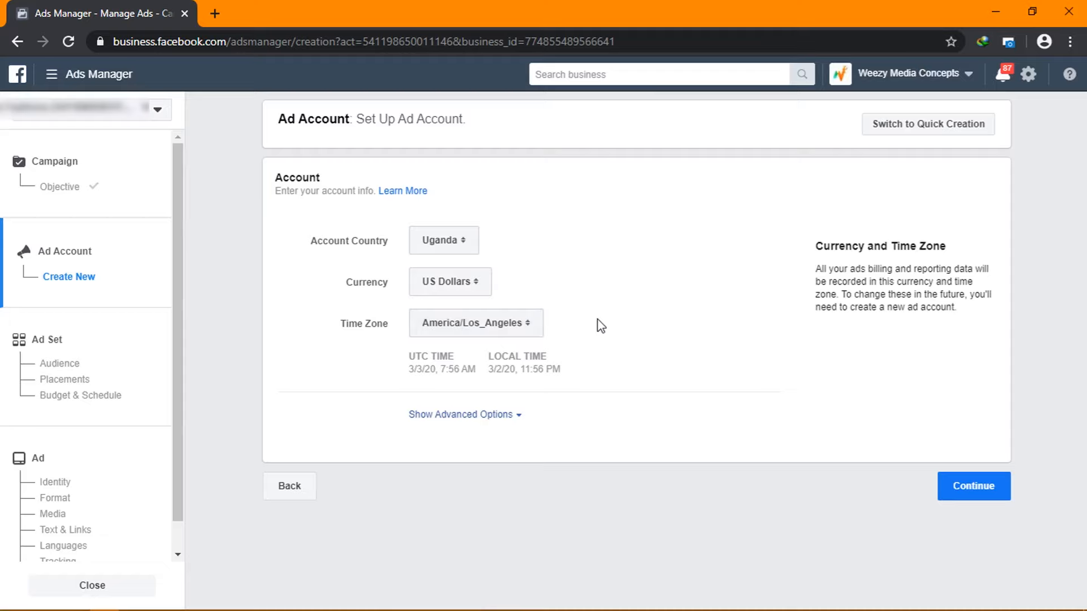
- Check which time zones are available for the ad account and compare the UTC and local times
left_click(506, 331)
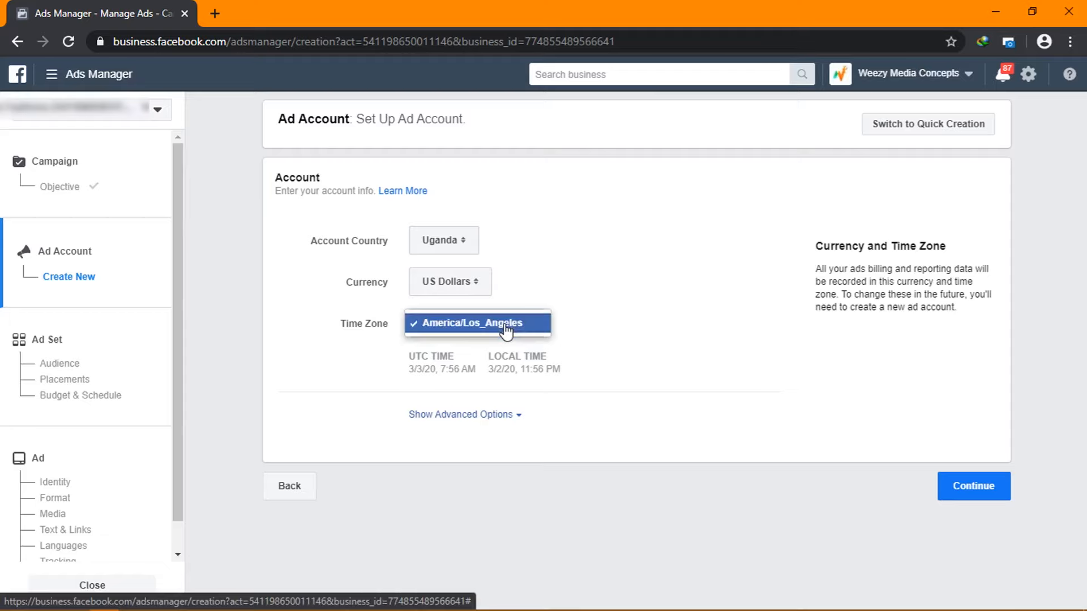
left_click(674, 333)
left_click_drag(409, 369, 441, 369)
left_click(674, 374)
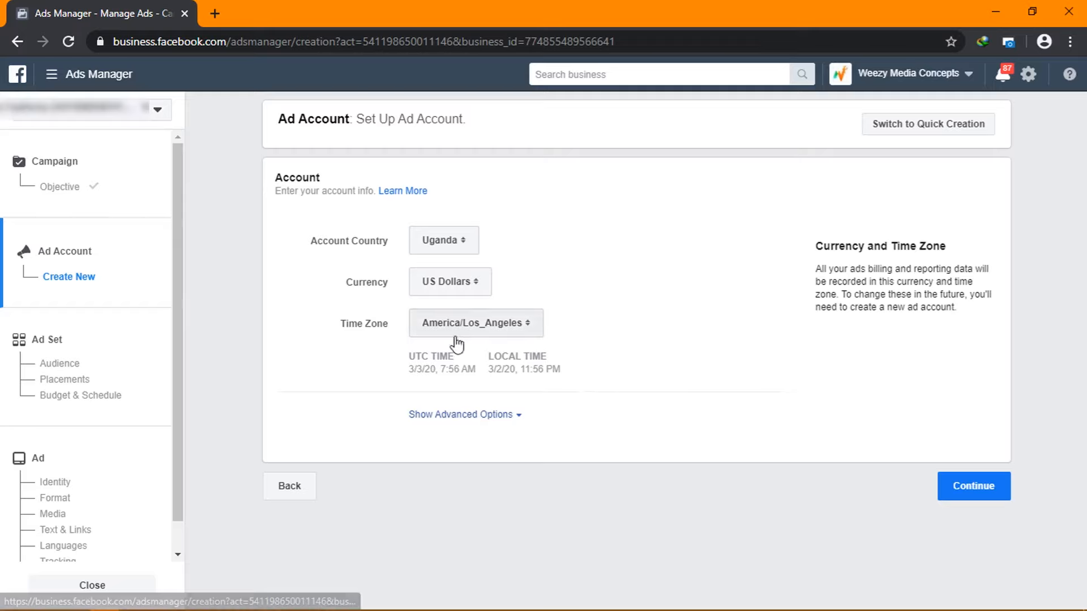
left_click(526, 329)
left_click(510, 324)
left_click(426, 334)
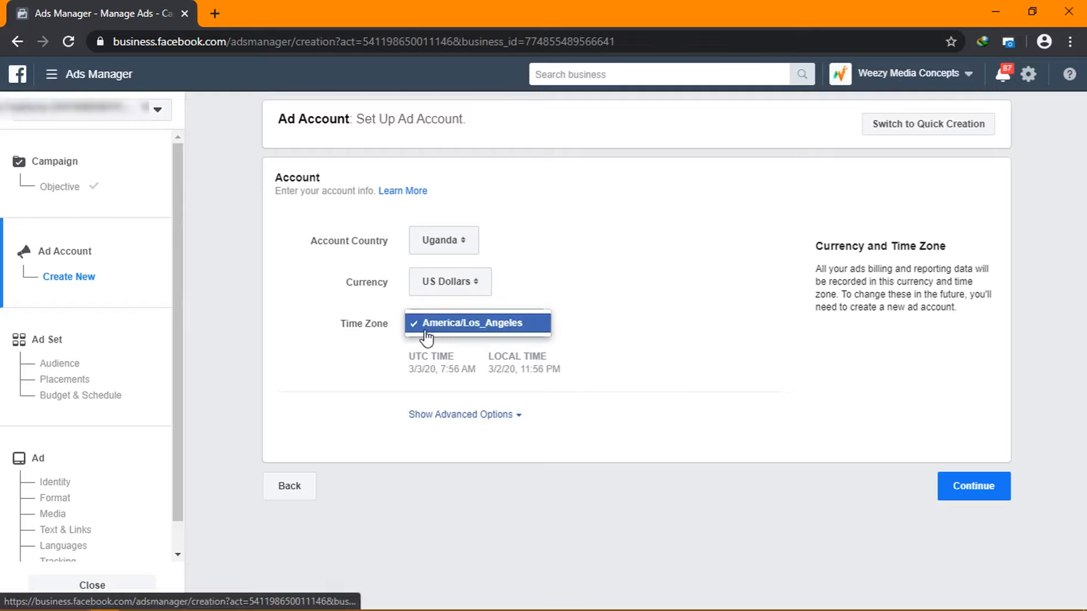
left_click(426, 329)
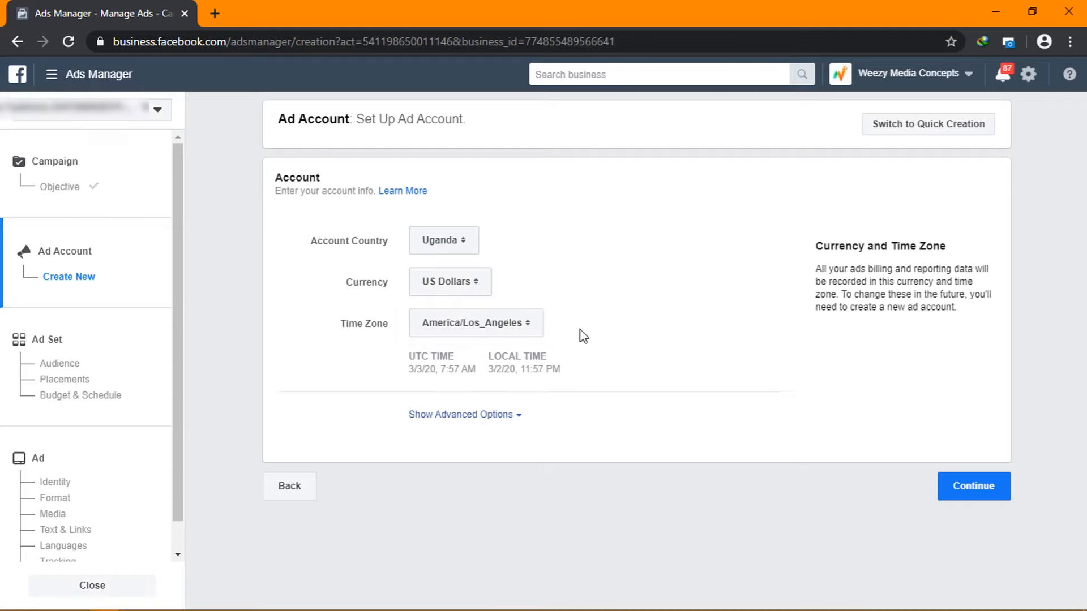
- Check the ad account name in the advanced options and continue to the ad set setup
left_click(493, 416)
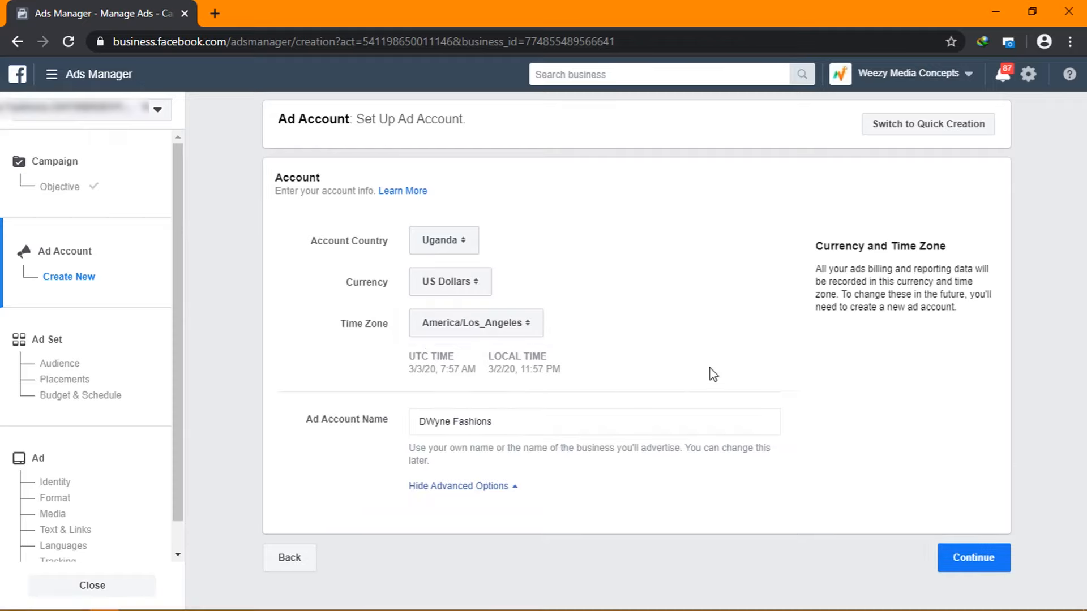
left_click_drag(530, 426, 405, 430)
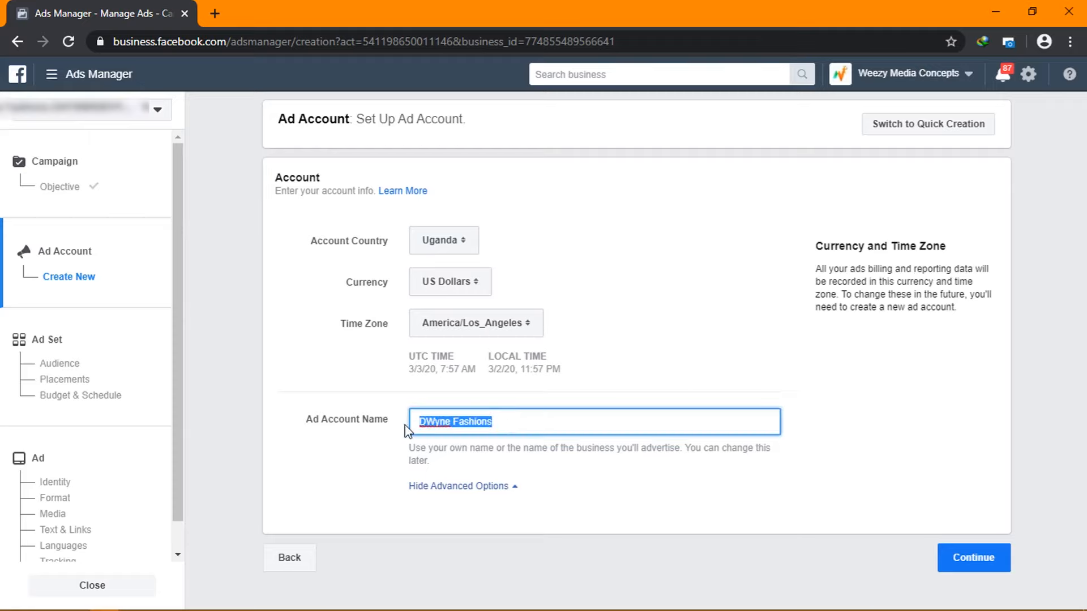
left_click(517, 421)
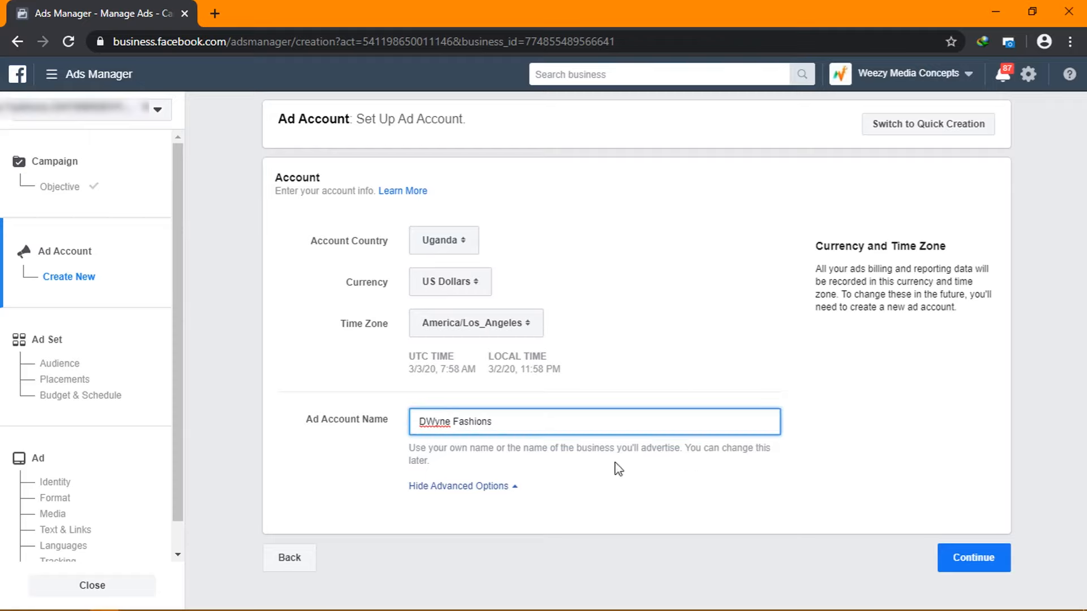
left_click(637, 502)
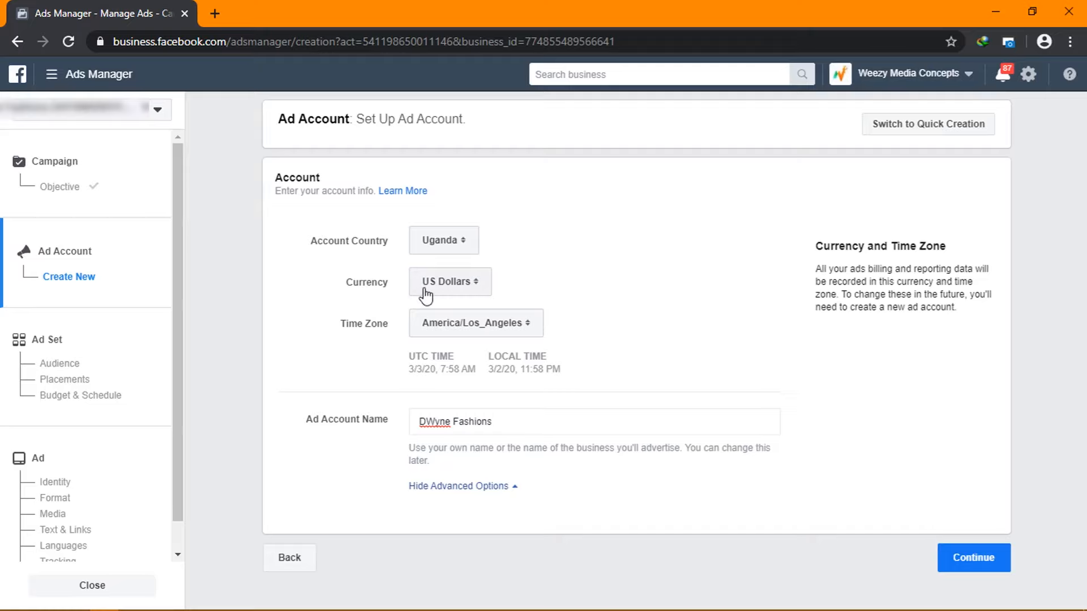
left_click(975, 569)
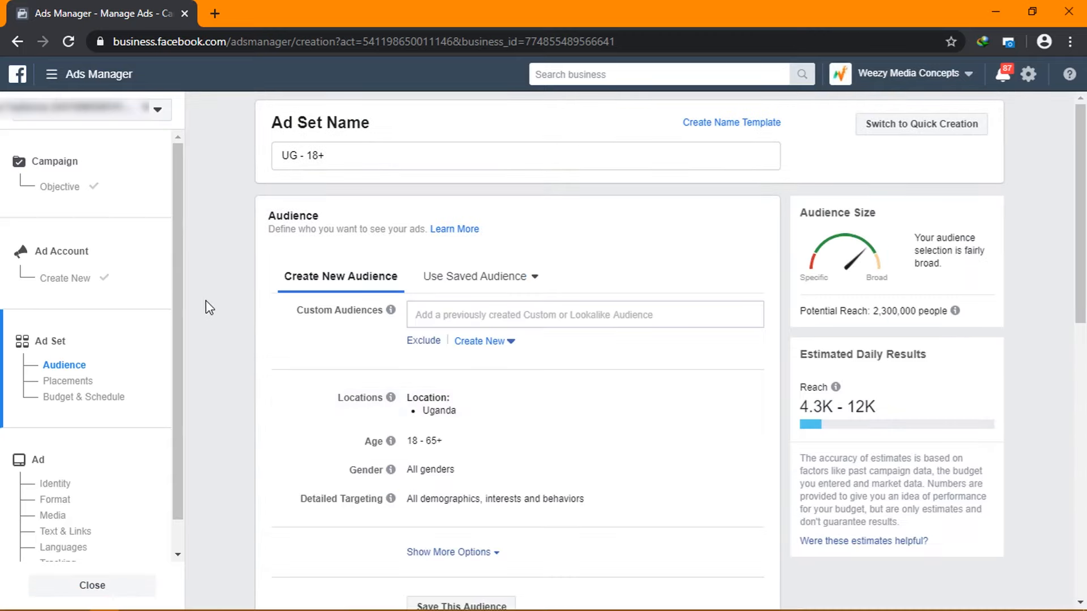
- Rename the ad set as "Small Size 18 - 25"
left_click(372, 158)
left_click_drag(286, 155, 359, 154)
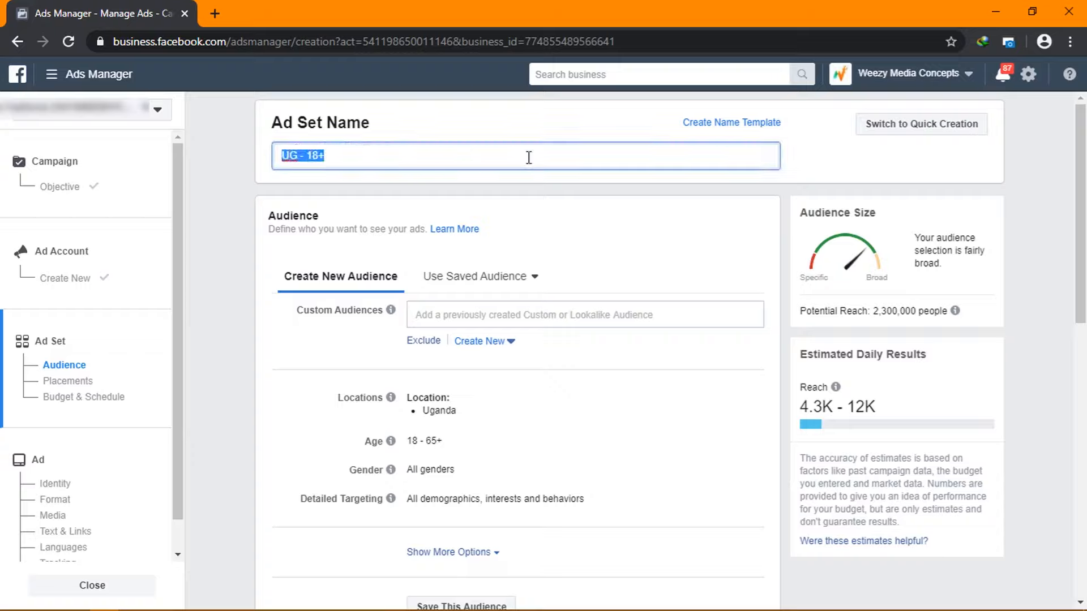
left_click(529, 163)
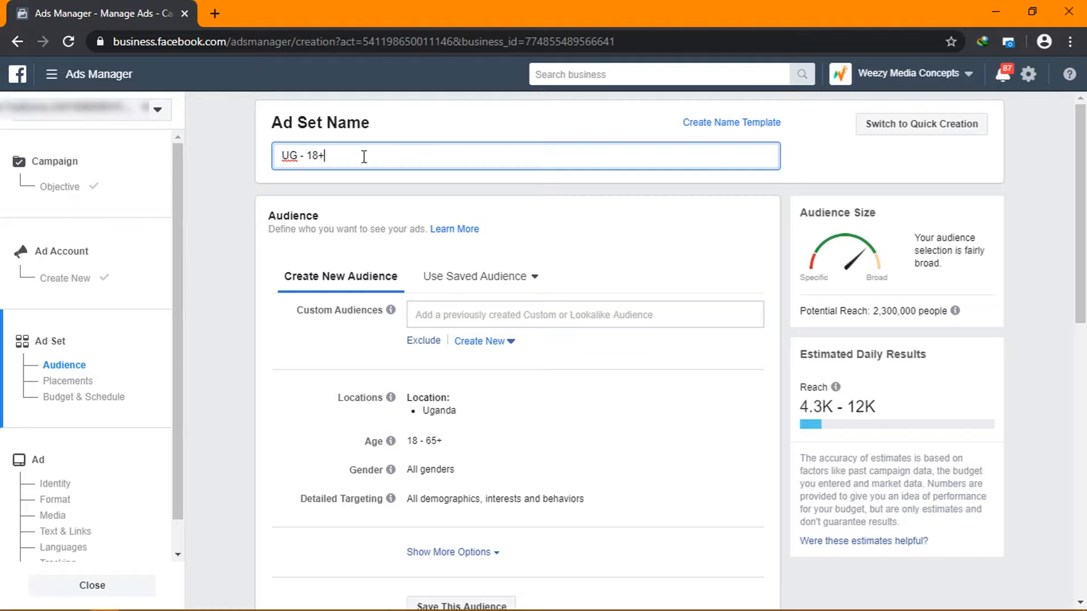
left_click_drag(299, 156, 265, 161)
type("Small Size  18 - 25")
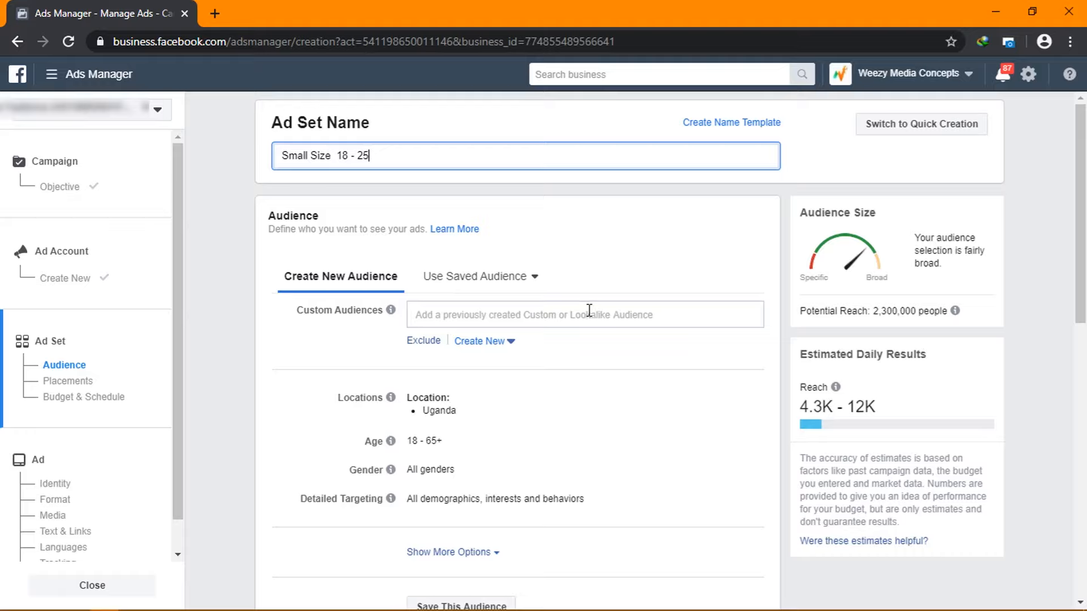
left_click(326, 357)
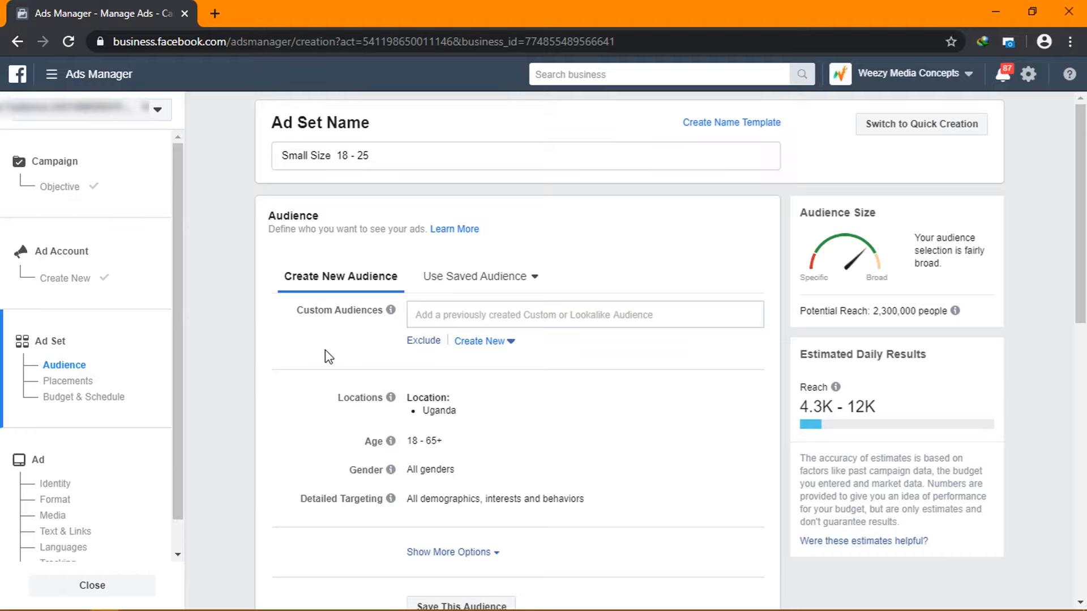
- Review the options for creating a custom or lookalike audience and check for previously created audiences
left_click(480, 344)
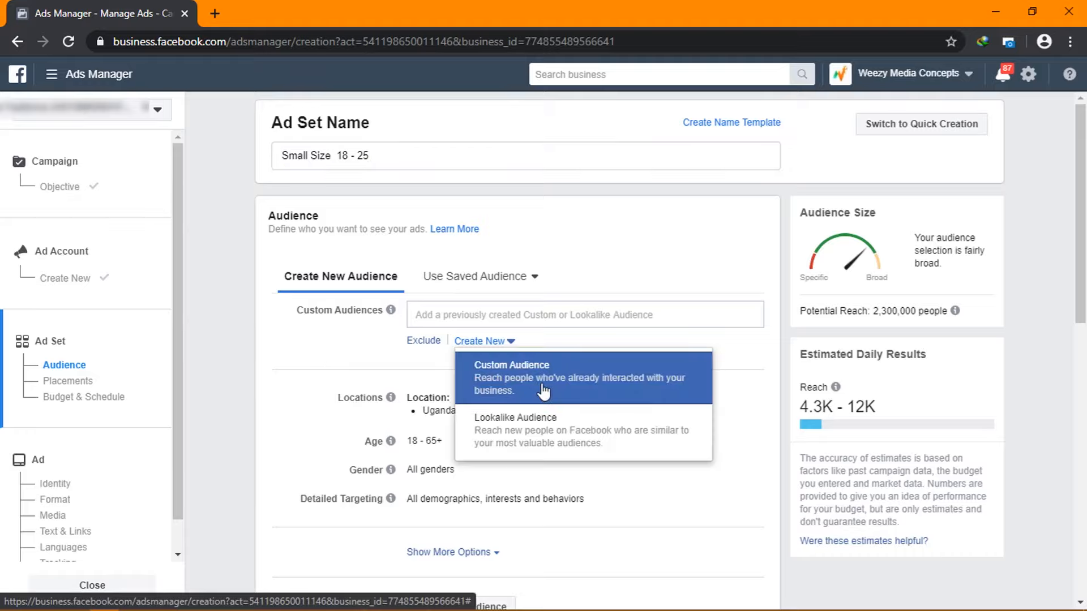
left_click(292, 357)
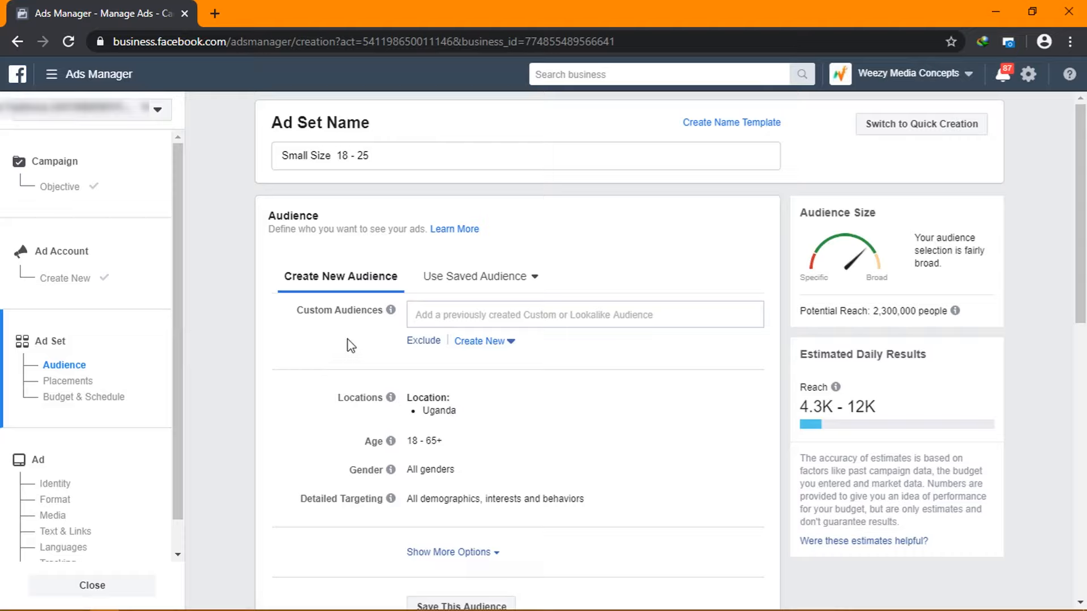
left_click(463, 311)
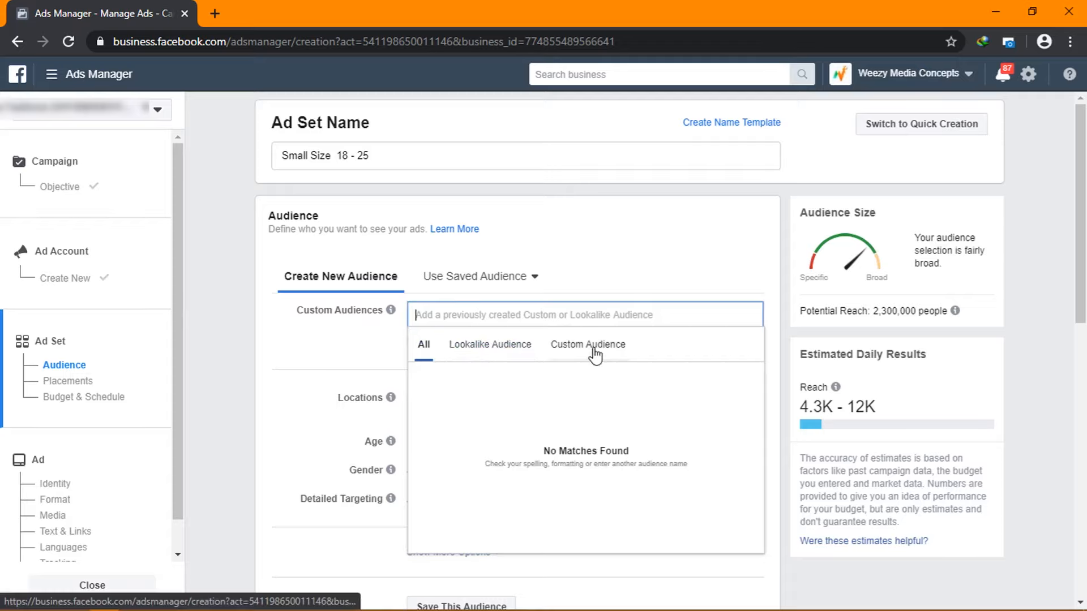
left_click(340, 350)
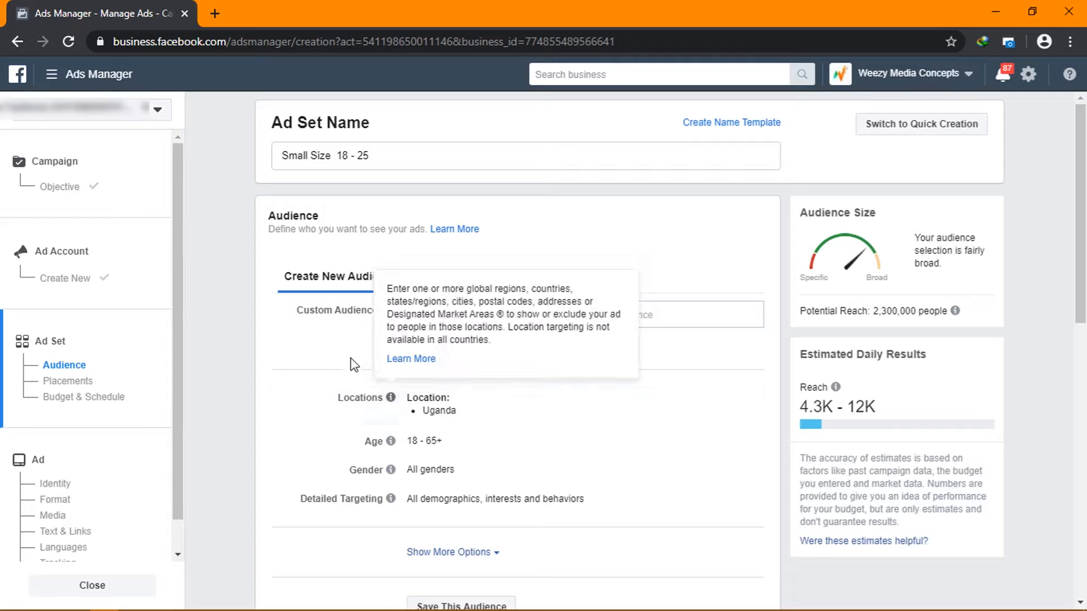
- Open the audience locations for editing and remove Uganda
left_click(430, 405)
left_click(737, 456)
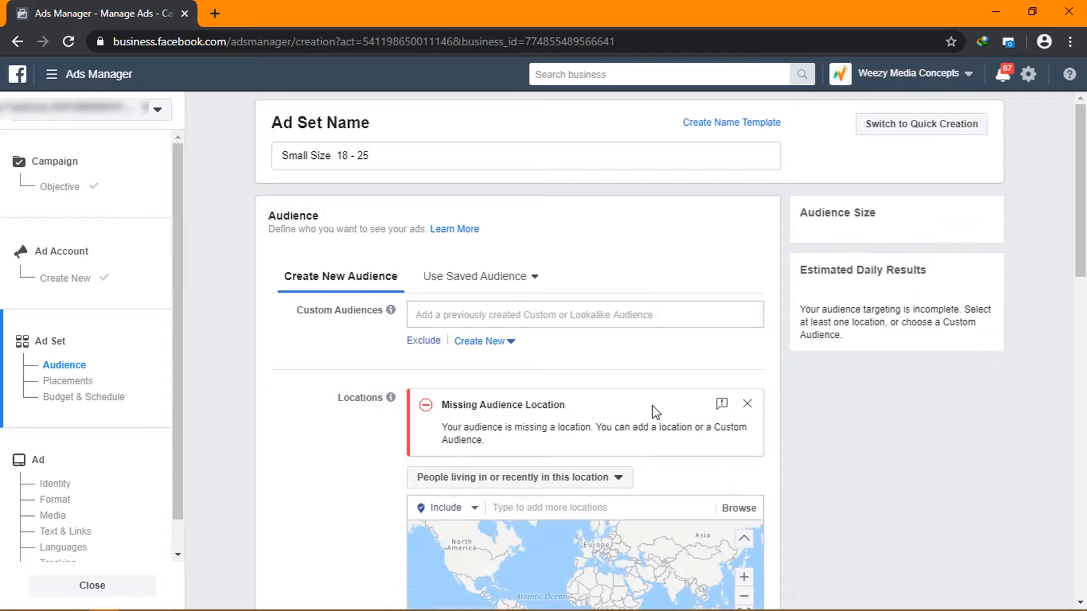
scroll(649, 412, "down", 1)
scroll(643, 408, "down", 5)
scroll(643, 405, "up", 3)
- Try to add Uganda as an included audience location by searching for "uganda"
left_click(592, 311)
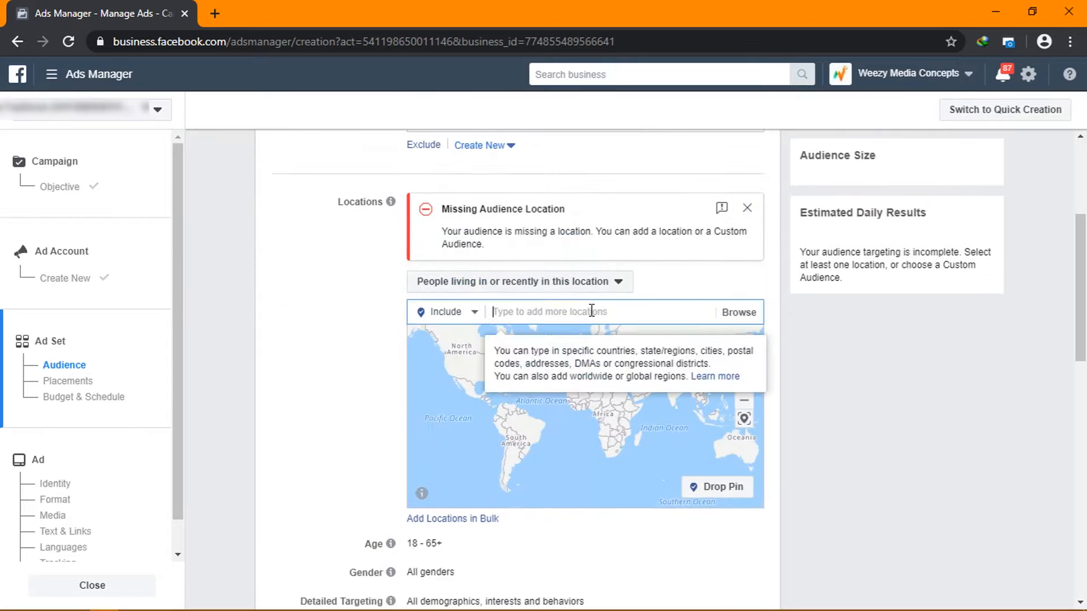
type("uganda")
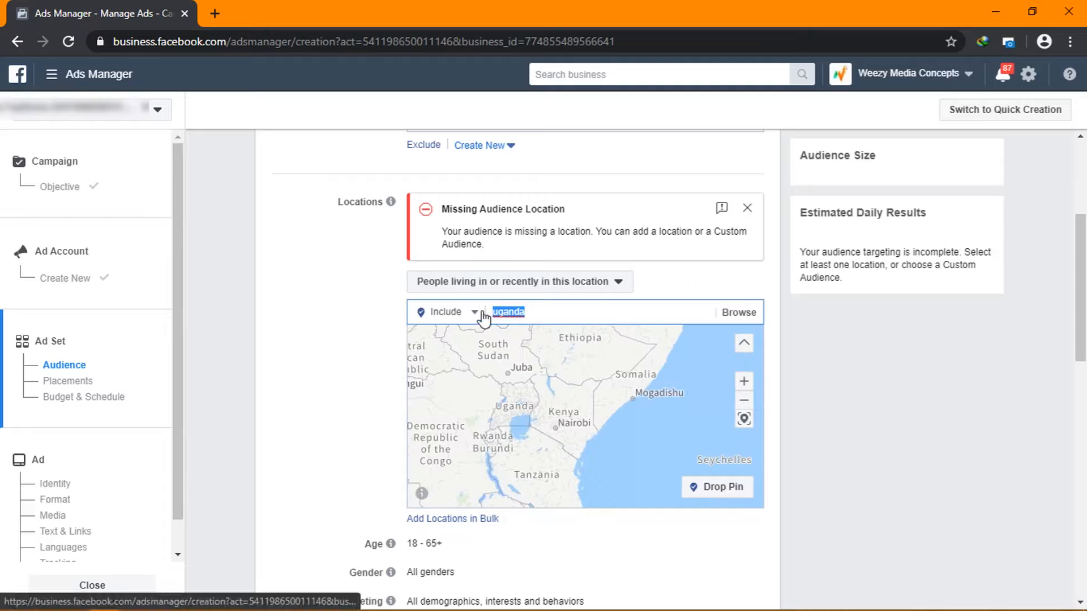
left_click(479, 312)
left_click(571, 311)
left_click(672, 313)
left_click(475, 315)
left_click(474, 315)
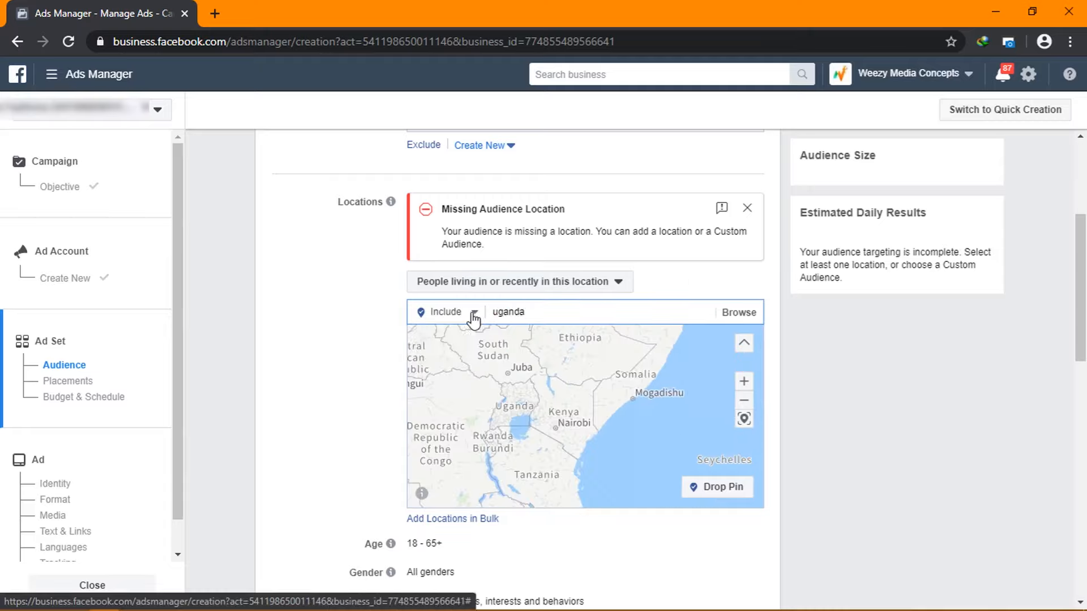
left_click_drag(542, 389, 623, 382)
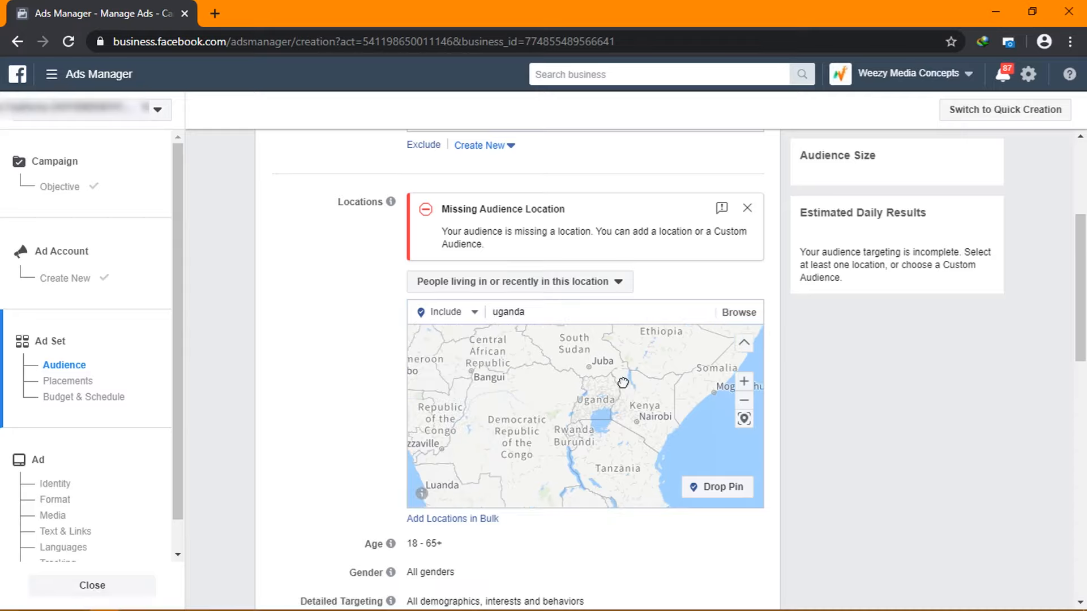
- Check the browsable location categories and retry the search for Uganda on the location map
left_click(739, 313)
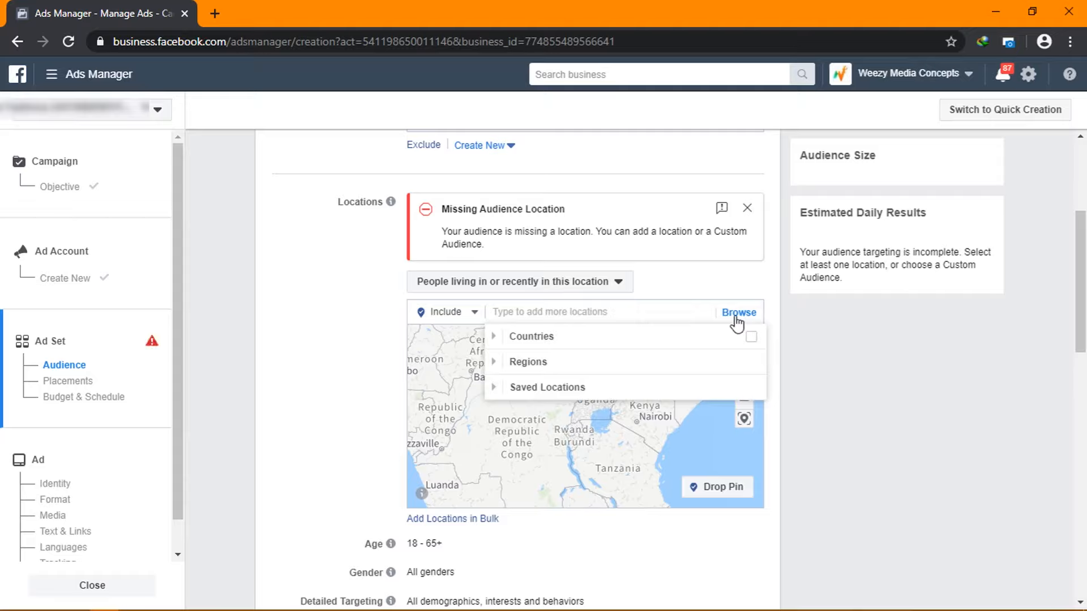
left_click(573, 313)
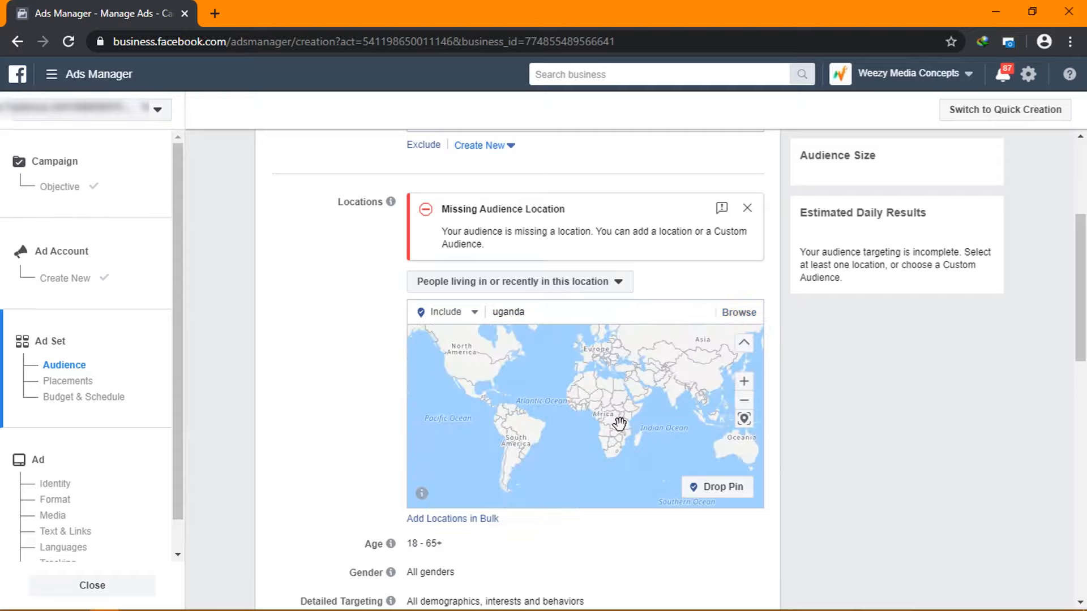
left_click(745, 423)
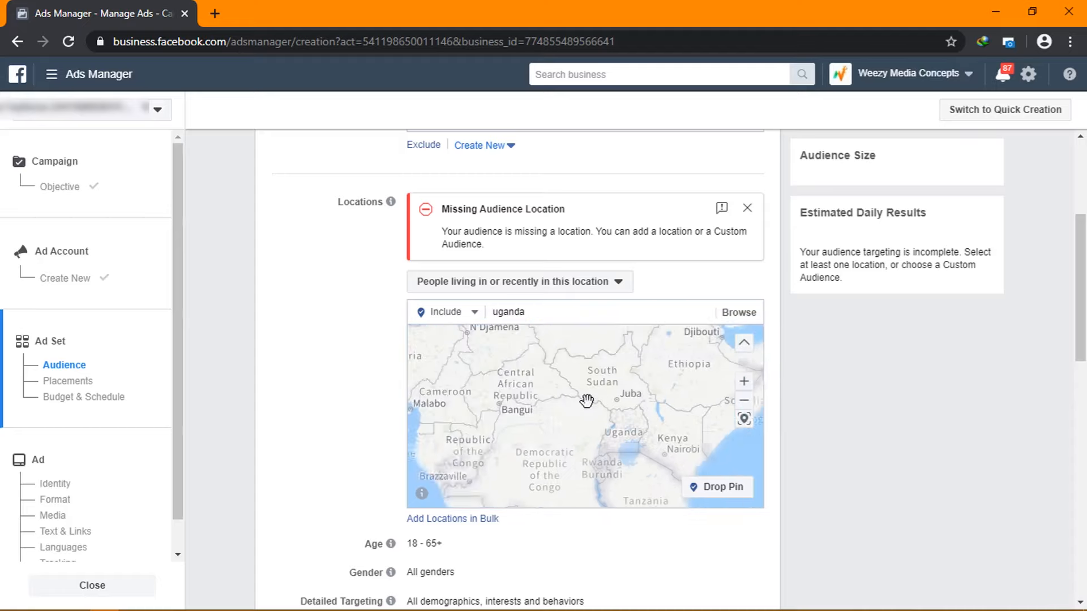
left_click(599, 314)
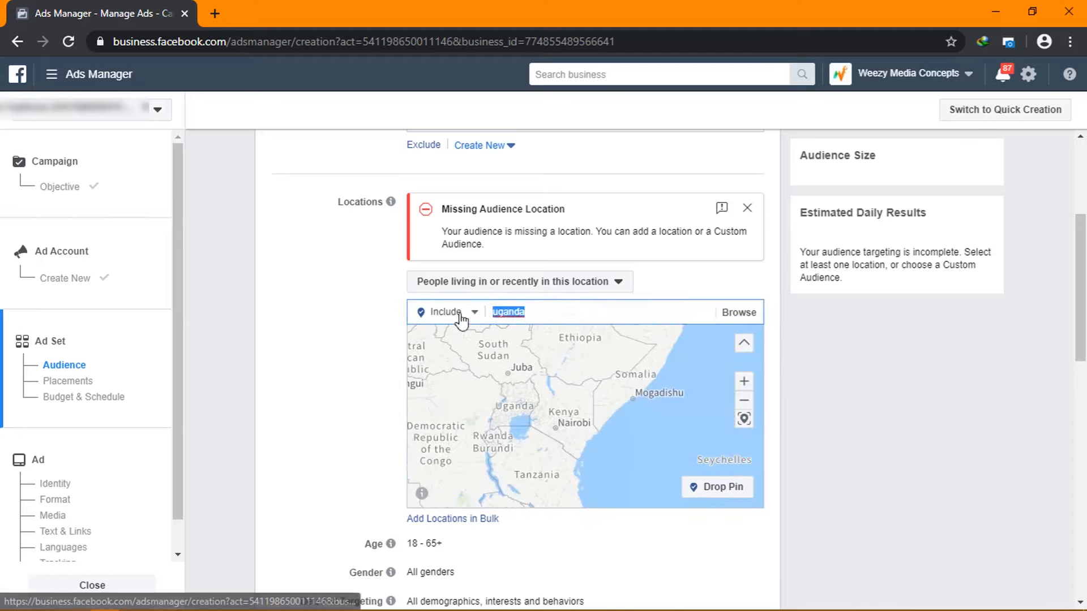
left_click(563, 312)
left_click(476, 315)
left_click(474, 321)
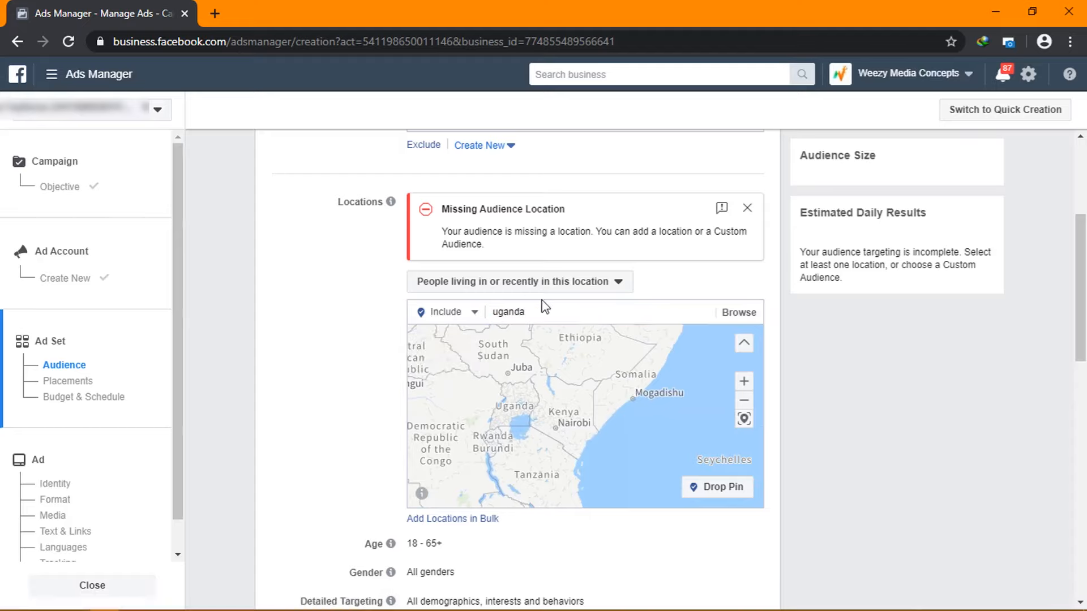
left_click_drag(560, 360, 642, 354)
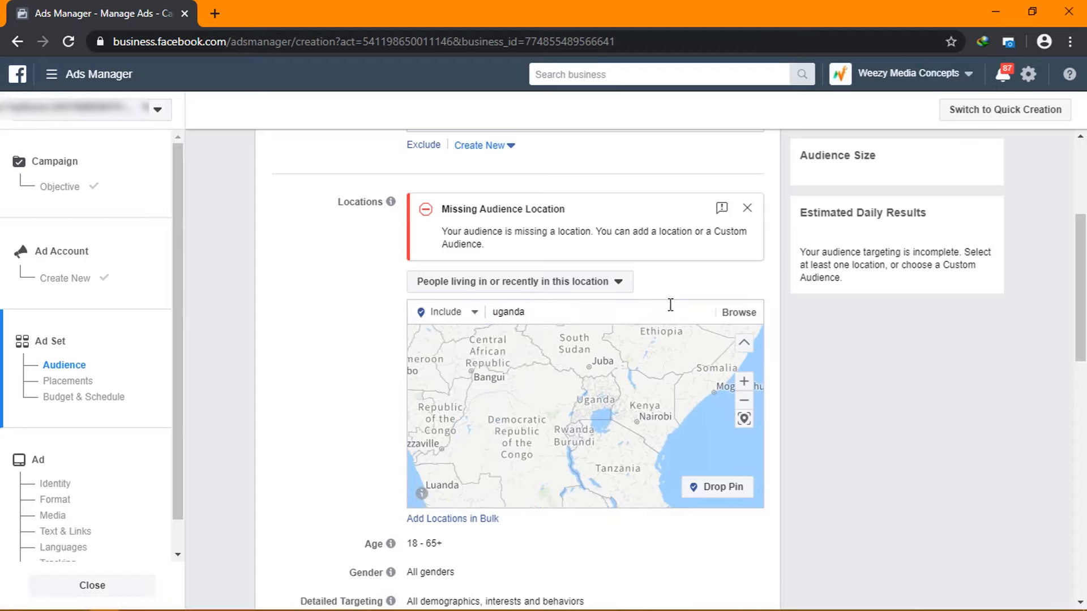
- Choose Uganda from the list of African countries and clear that choice again
left_click(739, 312)
scroll(617, 481, "down", 15)
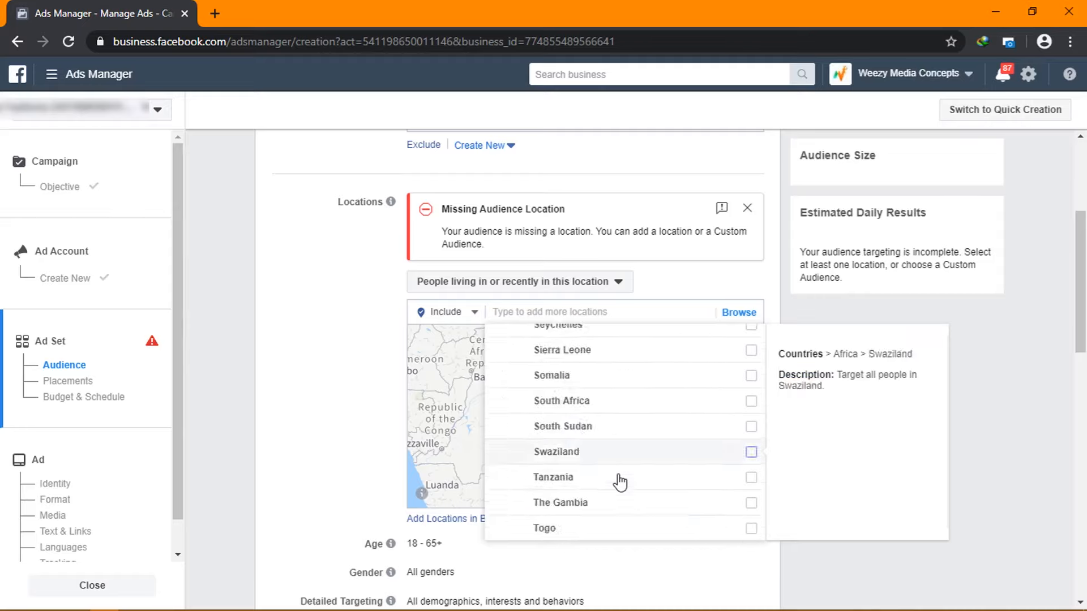
scroll(626, 412, "up", 10)
scroll(589, 453, "down", 5)
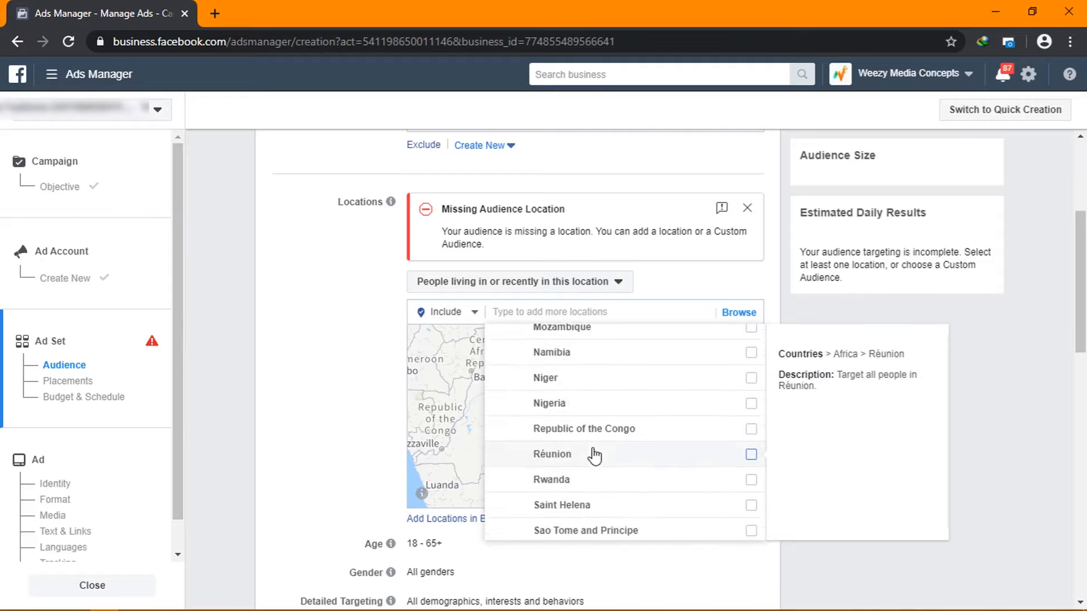
scroll(592, 453, "down", 3)
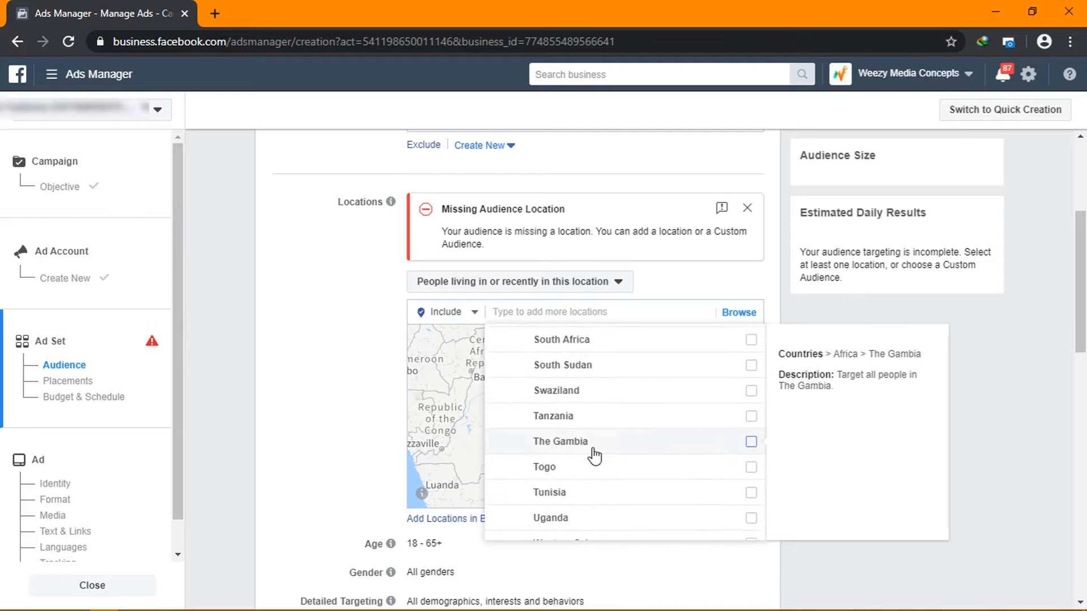
left_click(750, 521)
left_click(750, 523)
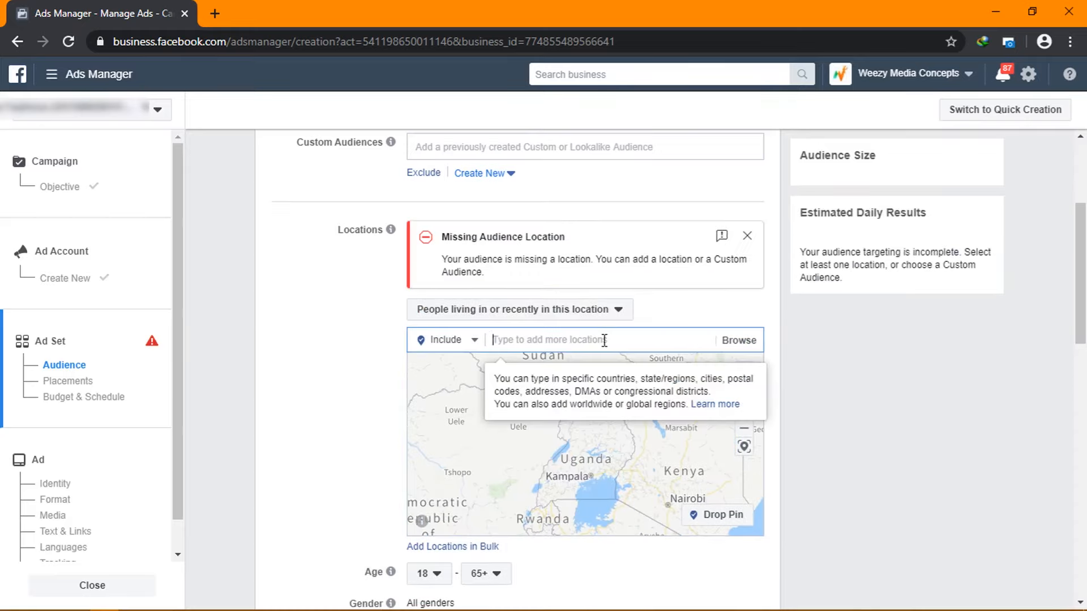
- Search for "kampala" and add the city Kampala, Kampala District, Uganda as an included audience location
type("kampala")
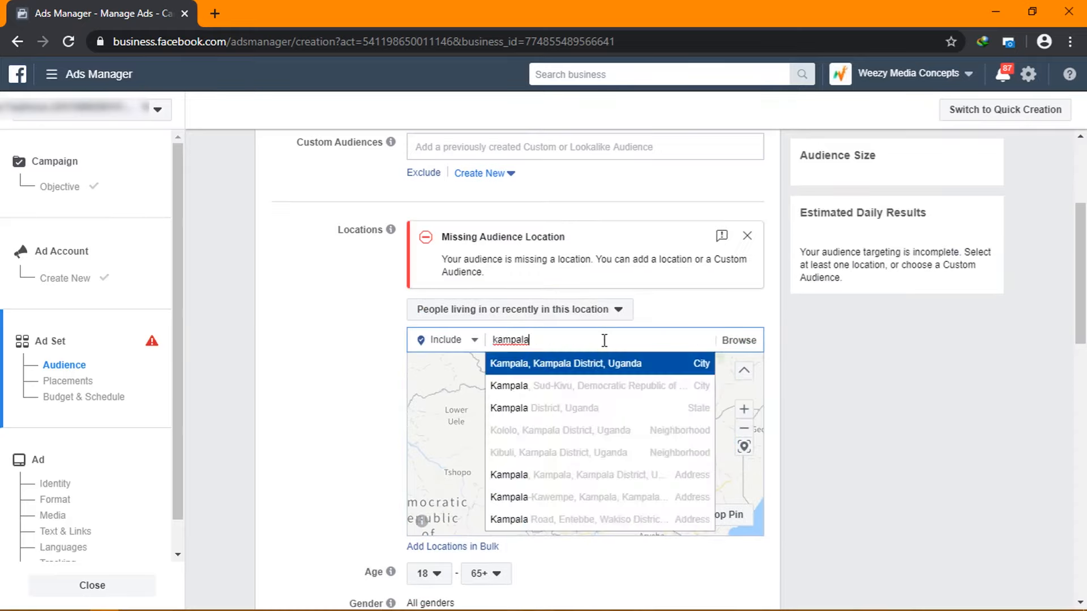
left_click(612, 368)
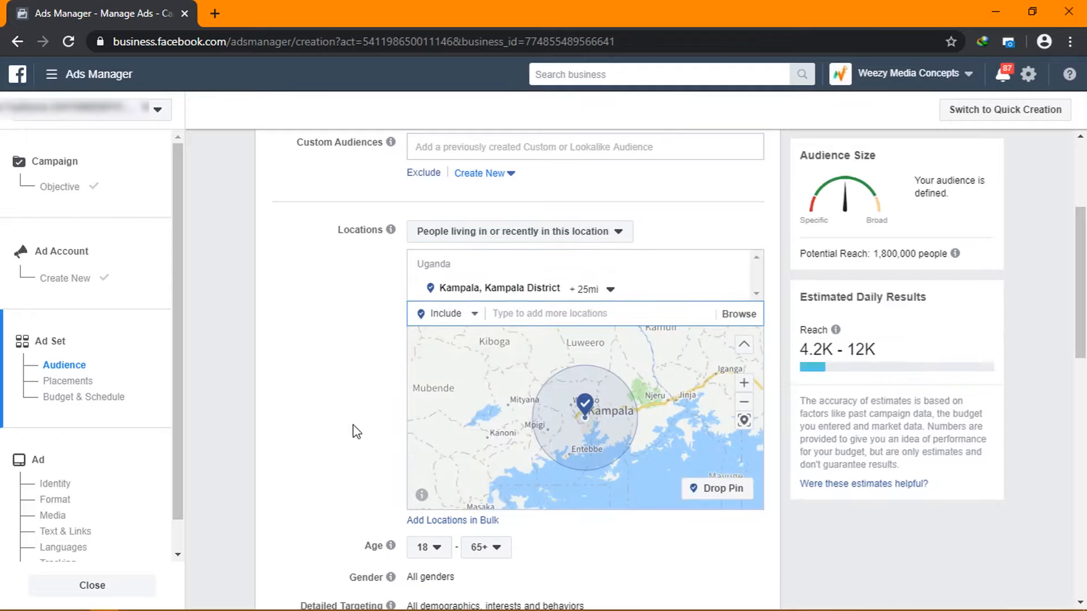
- Limit the audience to men aged 18 to 25
scroll(351, 431, "down", 3)
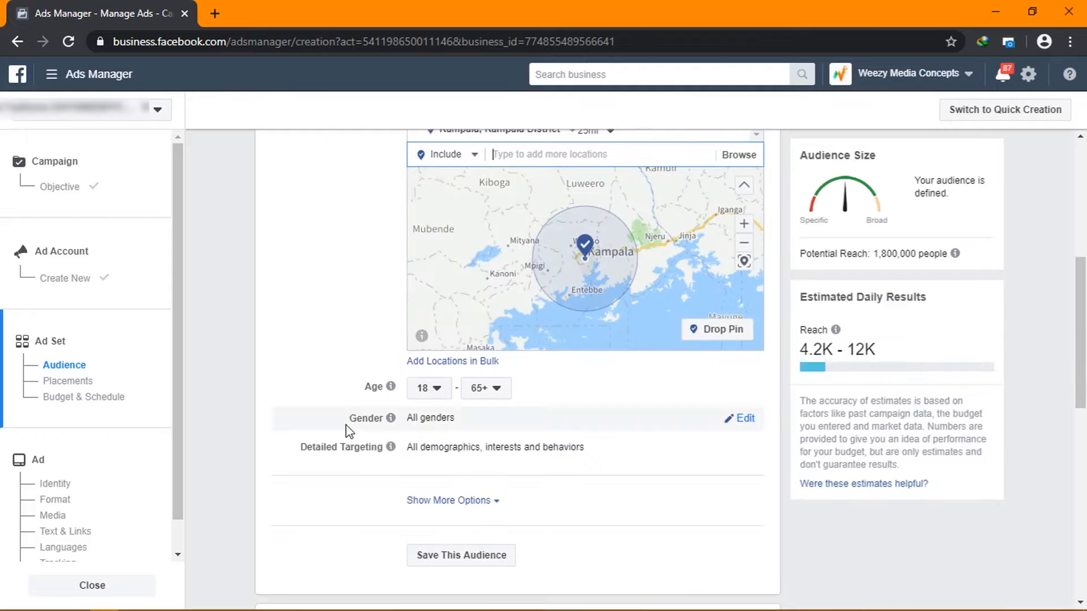
left_click(434, 390)
left_click(433, 393)
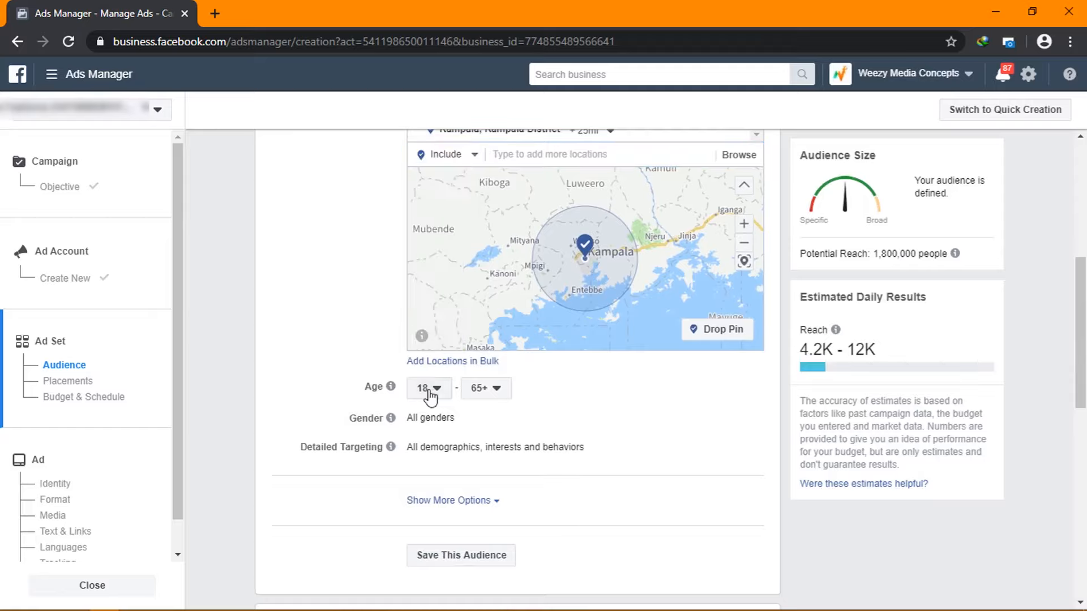
left_click(499, 392)
scroll(509, 241, "up", 5)
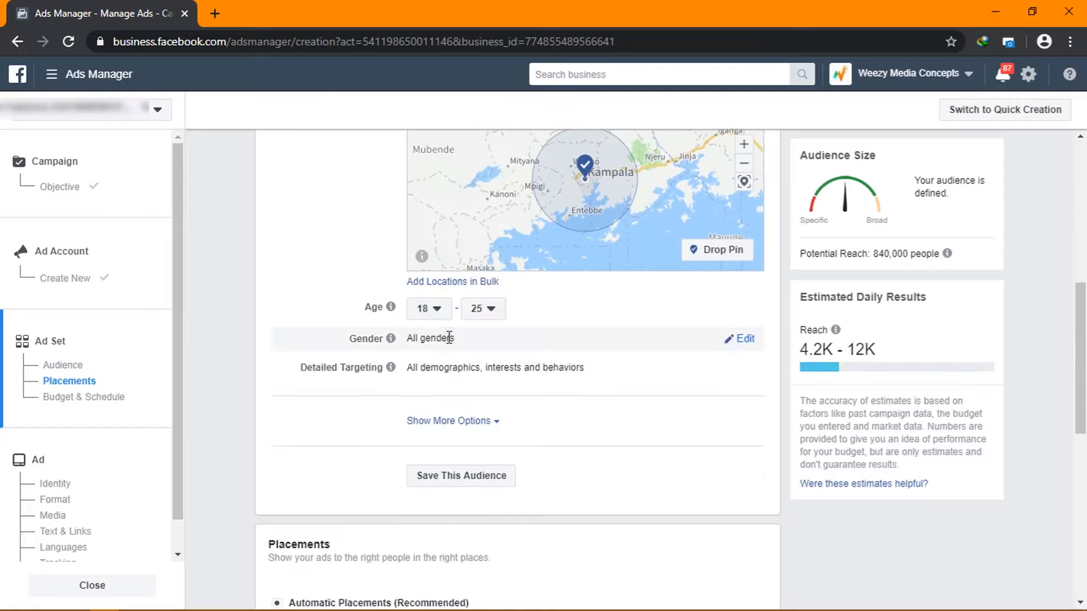
left_click(742, 339)
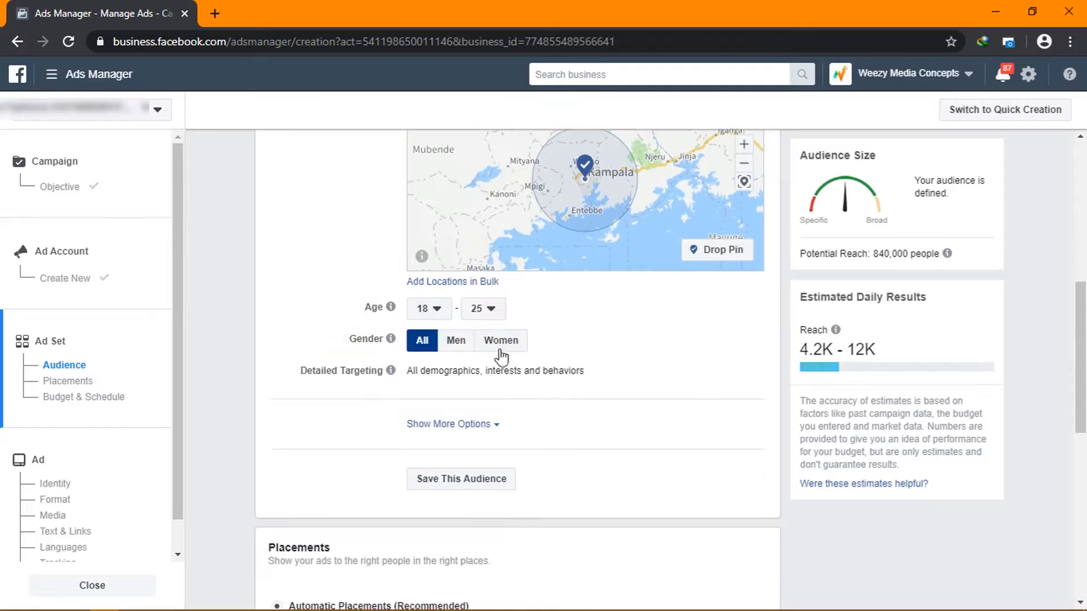
left_click(451, 342)
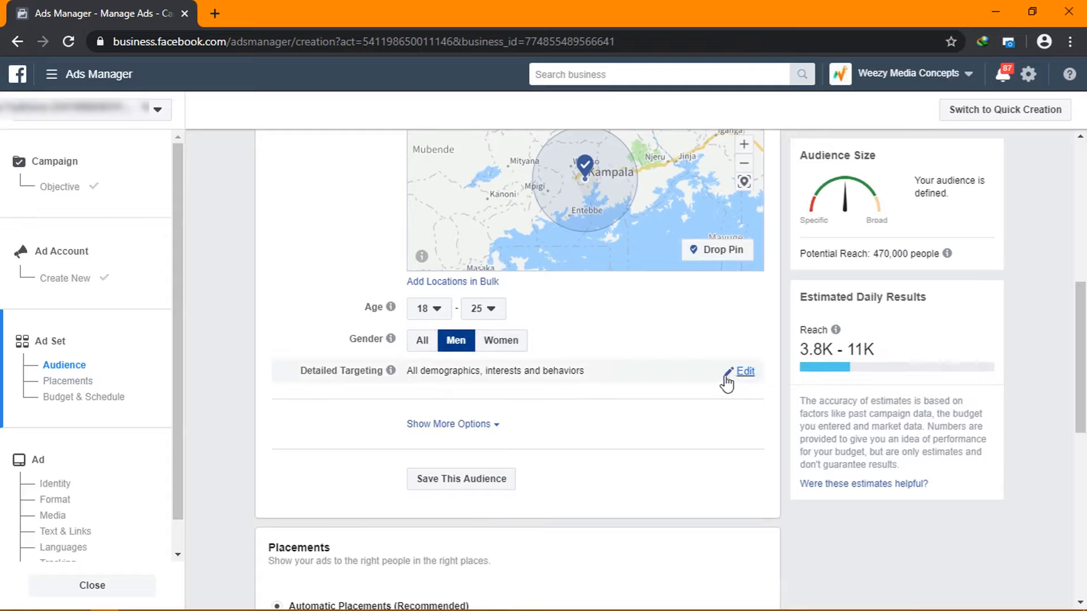
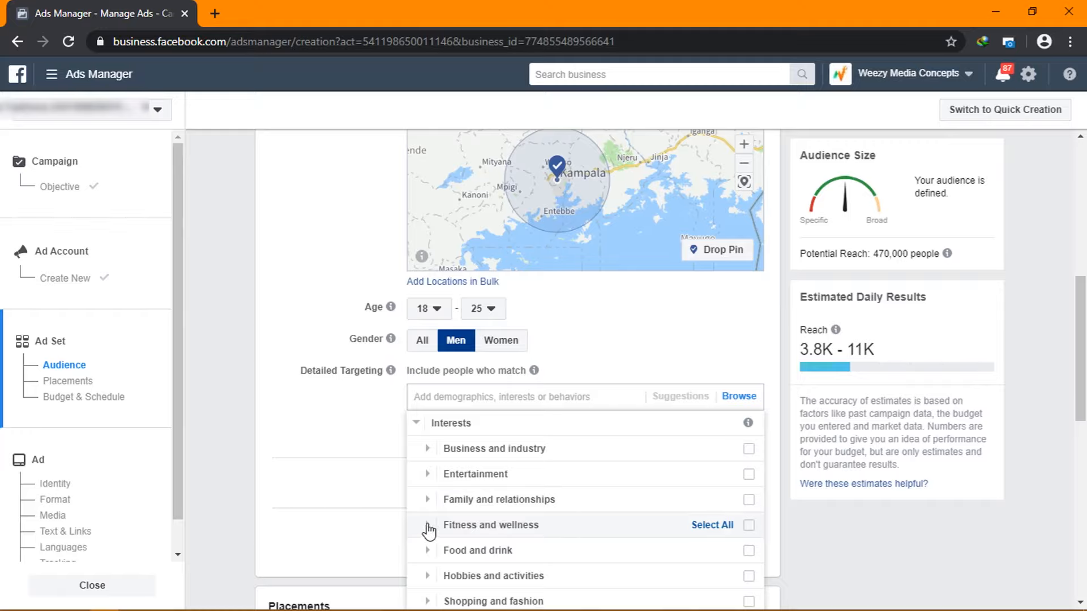
- Add the Running interest from the Fitness and wellness category to the audience's detailed targeting
left_click(429, 525)
left_click(481, 548)
scroll(558, 425, "up", 2)
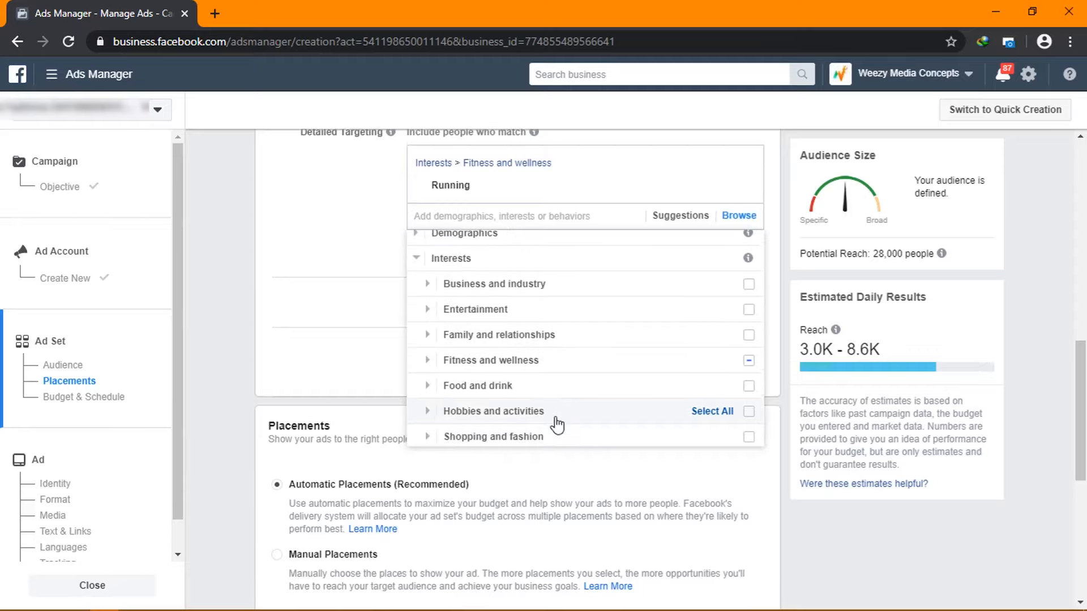
- Add the Basketball interest from Sports and outdoors > Sports to the audience's detailed targeting
scroll(558, 424, "down", 2)
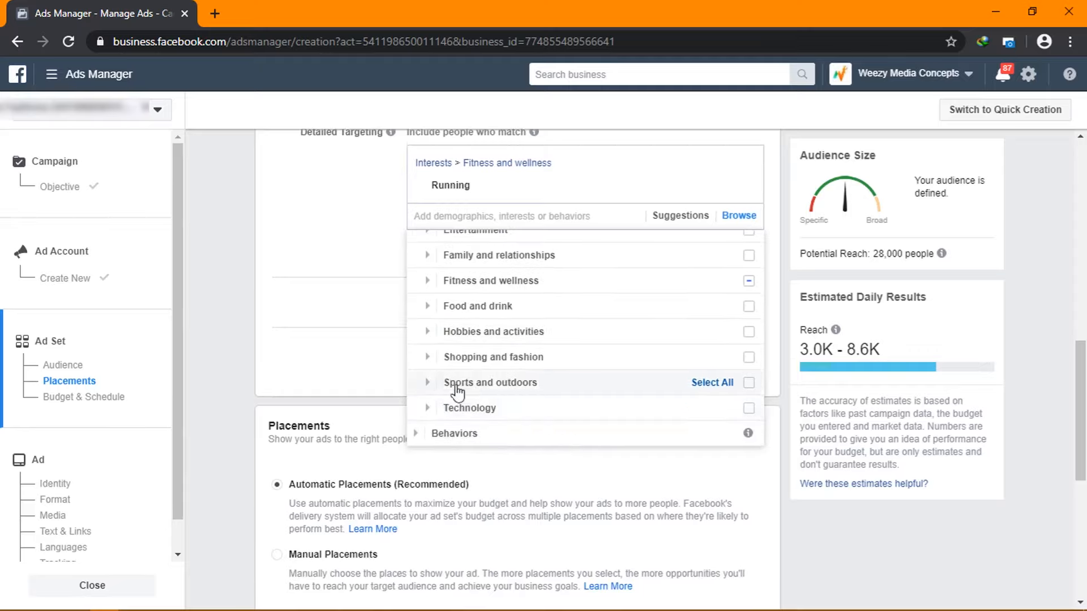
left_click(428, 383)
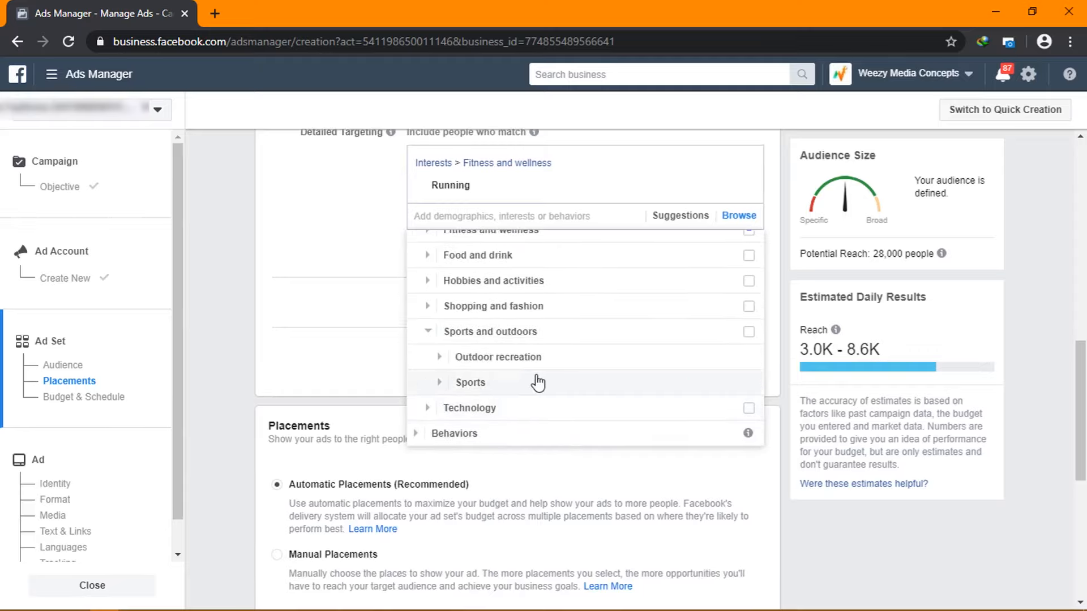
left_click(446, 387)
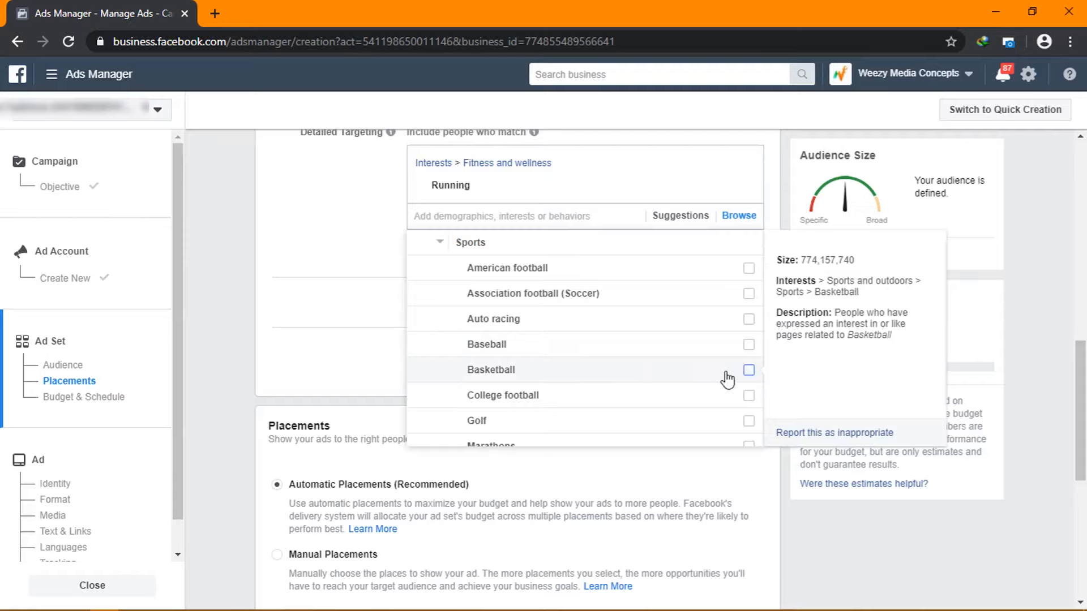
left_click(749, 371)
scroll(391, 414, "up", 3)
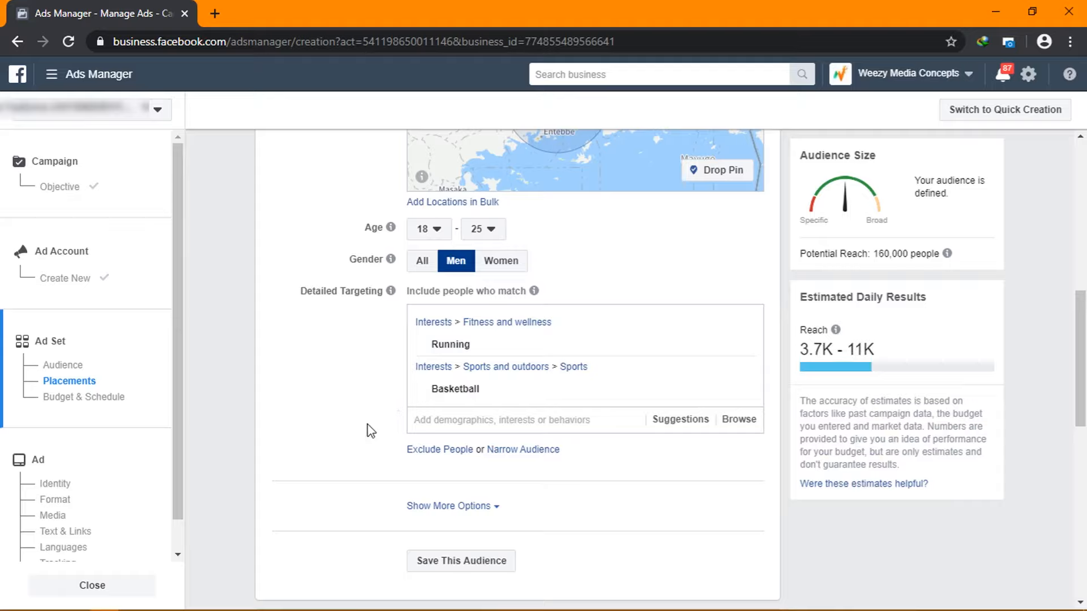
- Show the additional audience options for languages and connections and hide them again
left_click(468, 508)
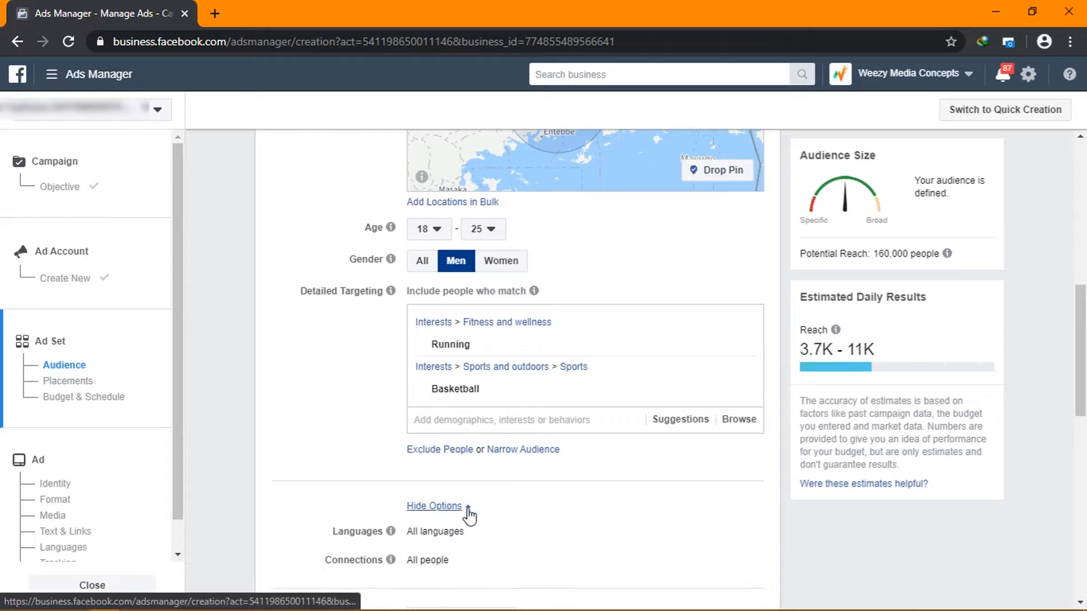
left_click(468, 508)
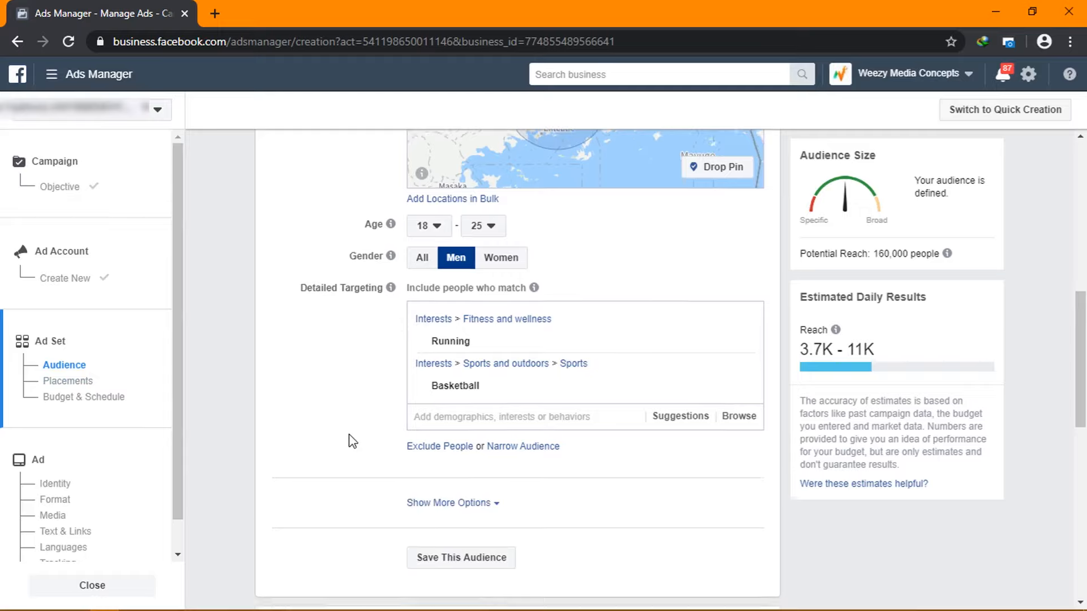
scroll(352, 441, "down", 1)
scroll(351, 441, "up", 1)
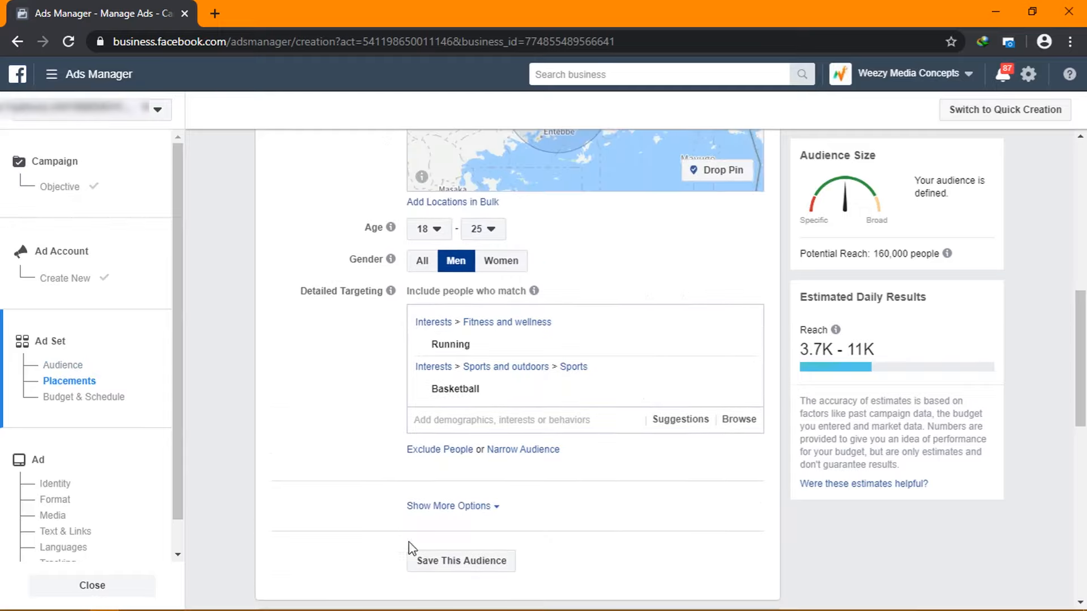
- Save this audience under the name "Sports Running Shoes"
left_click(451, 562)
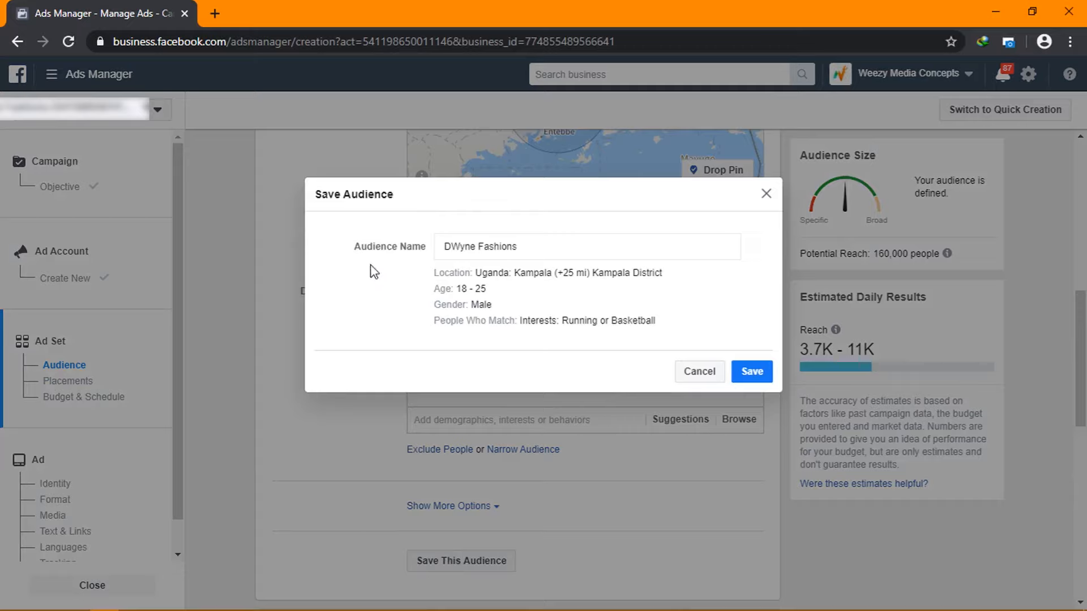
left_click(529, 246)
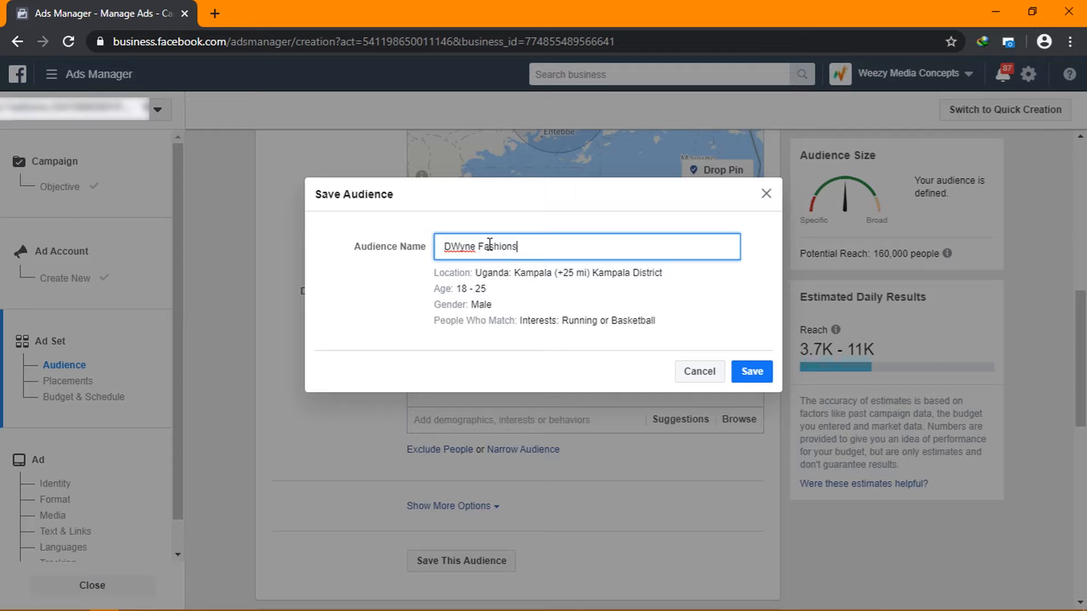
left_click_drag(519, 247, 380, 245)
type("Sports Running Shoes")
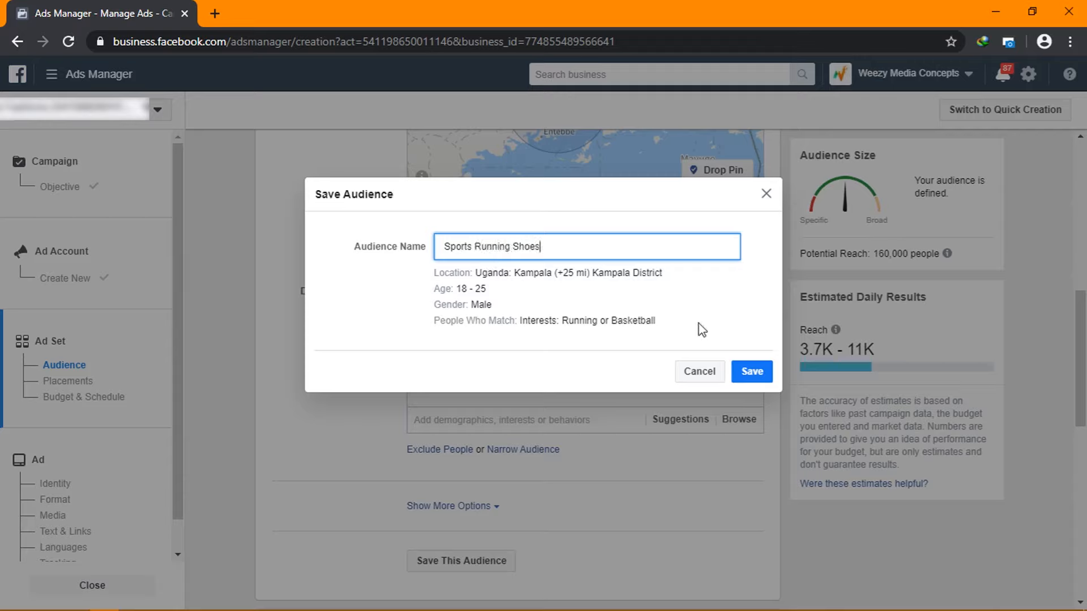
left_click(752, 371)
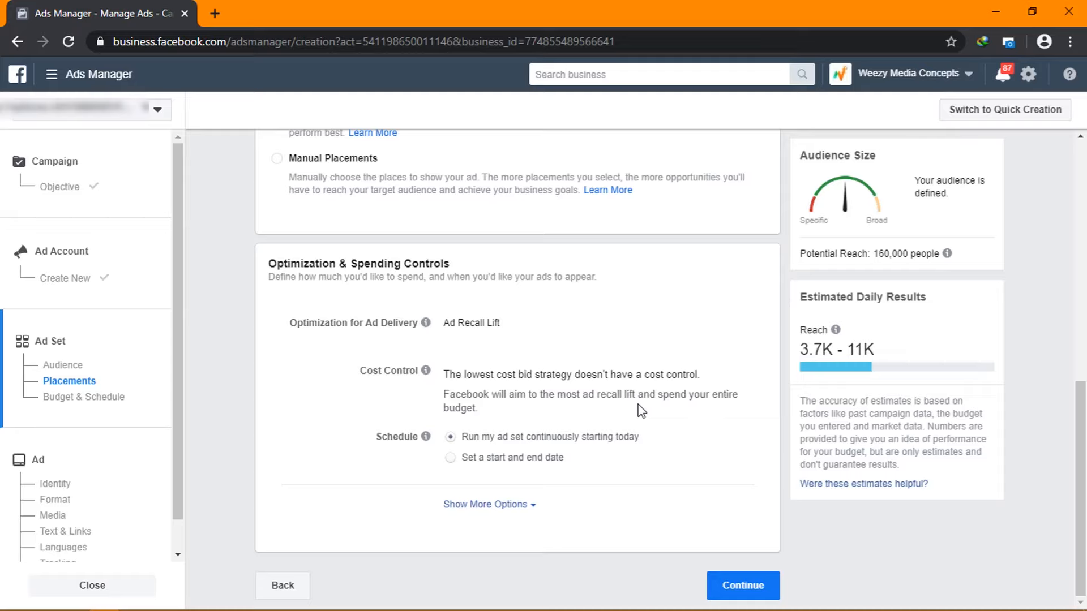
- Switch the ad set to manual placements and exclude Messenger, Instagram and Audience Network, keeping only the Facebook platform
scroll(641, 411, "up", 3)
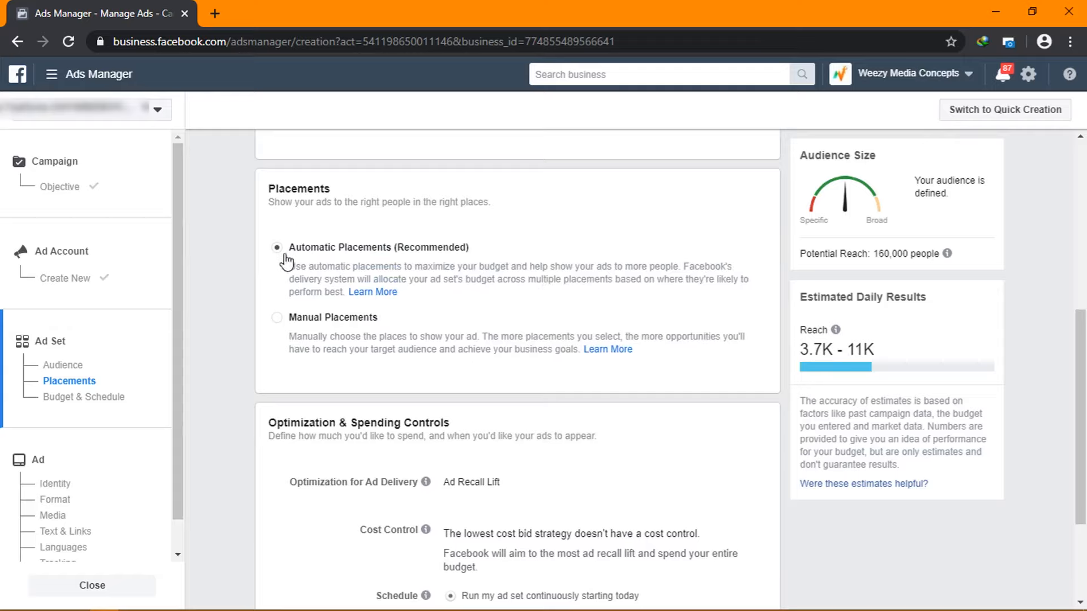
left_click(278, 318)
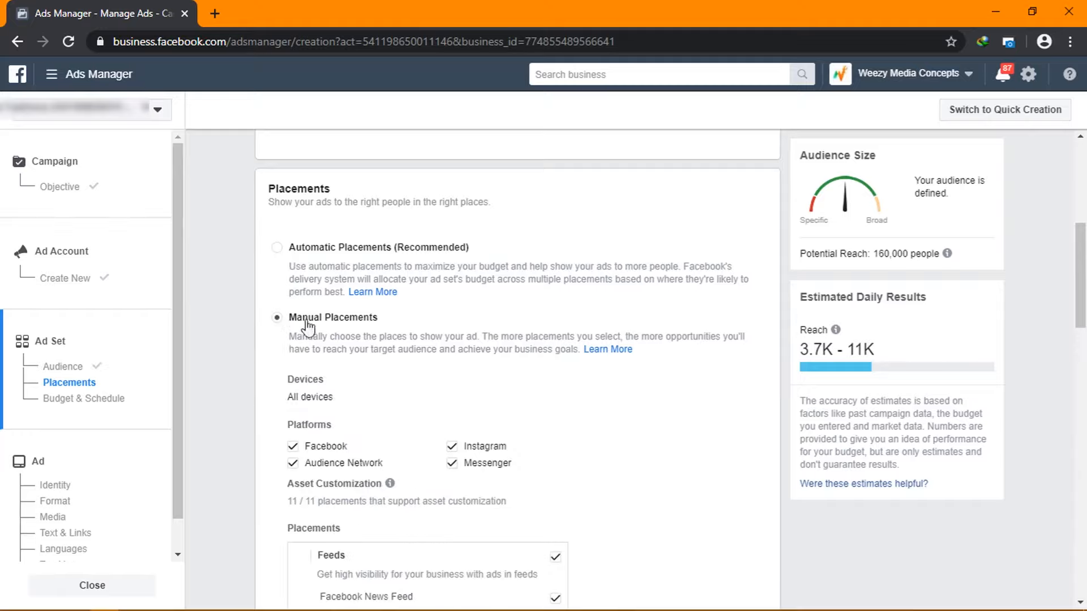
scroll(509, 356, "down", 3)
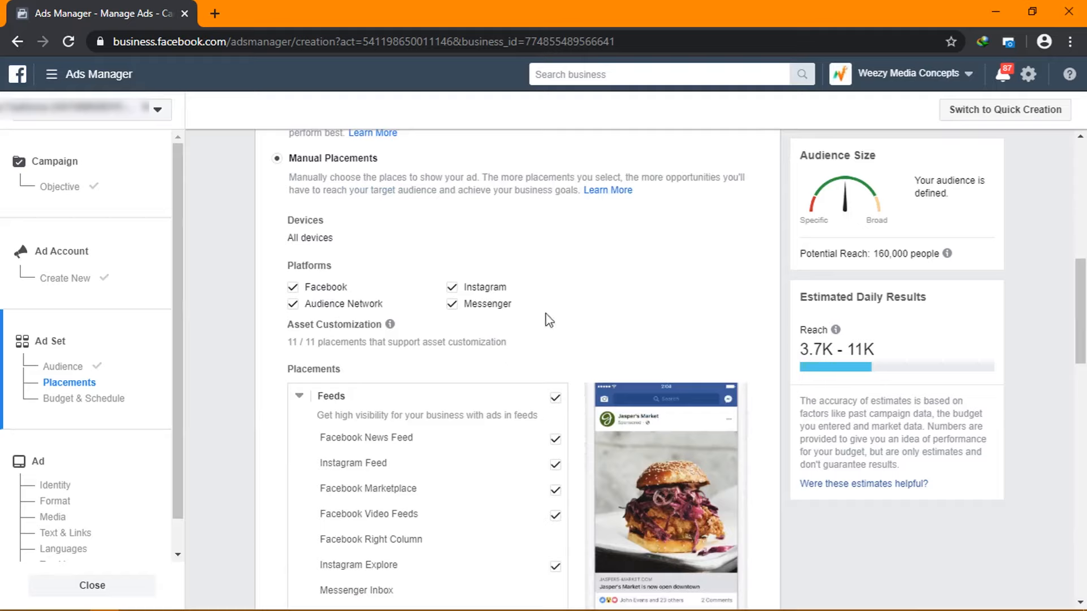
left_click(453, 306)
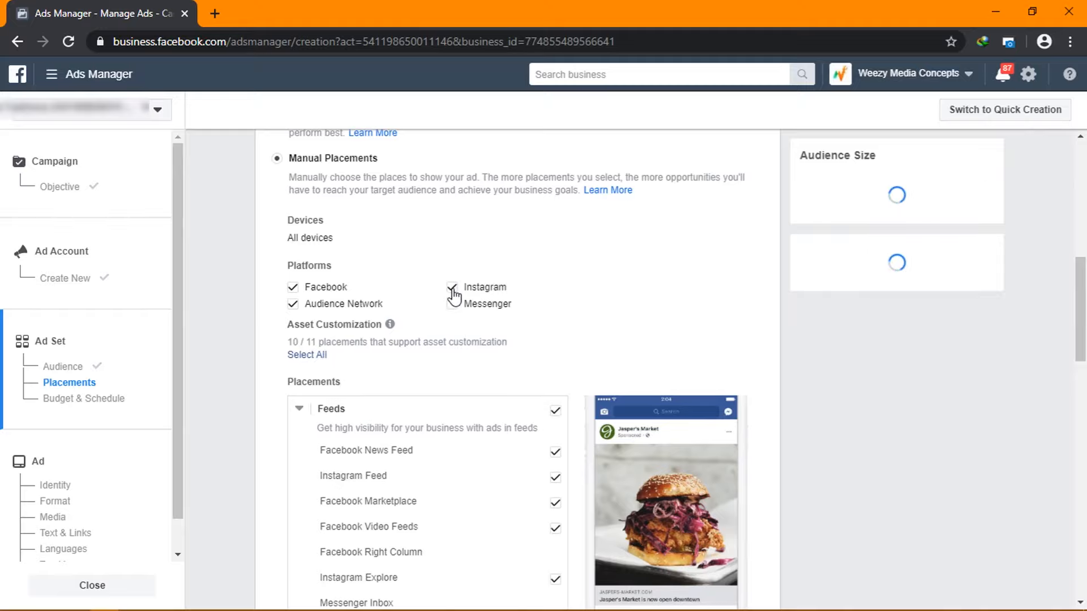
left_click(452, 289)
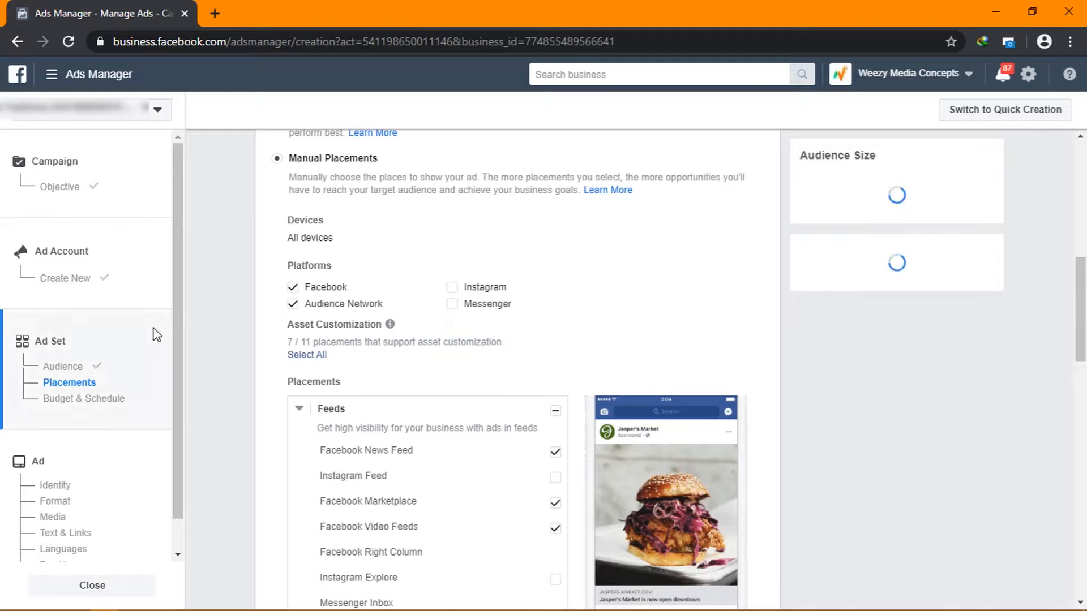
left_click(292, 305)
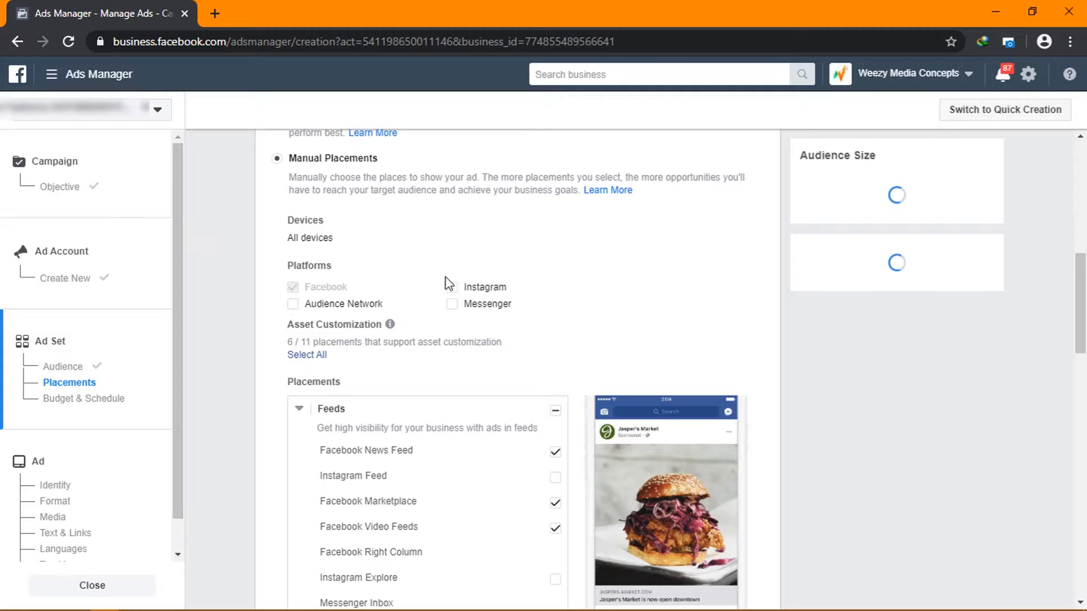
- Review the list of individual placements, from Feeds and Stories through In-Article to Apps and Sites
scroll(405, 249, "down", 3)
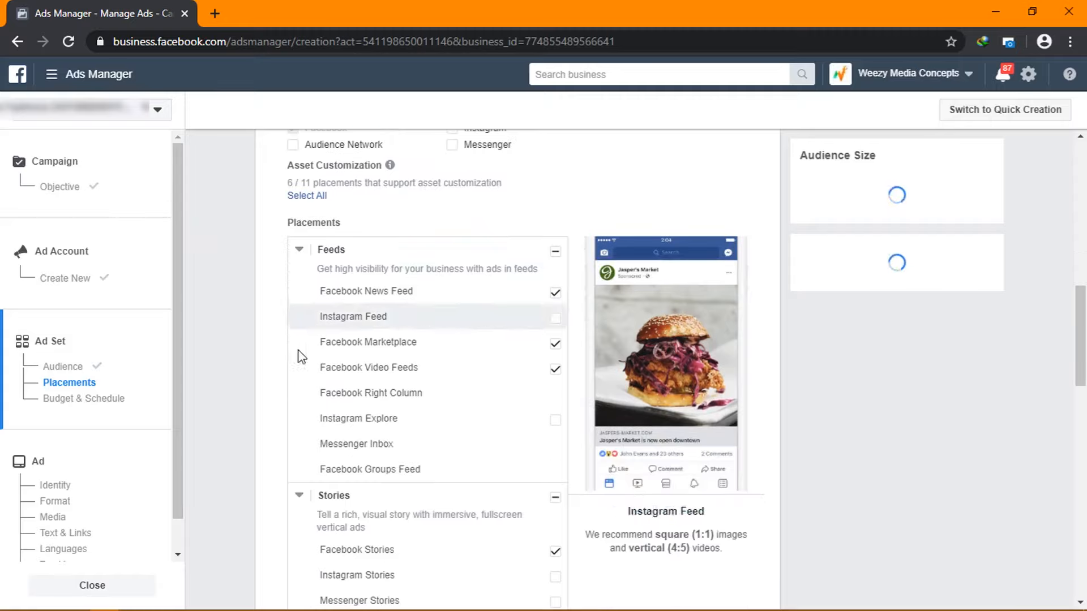
scroll(257, 439, "down", 2)
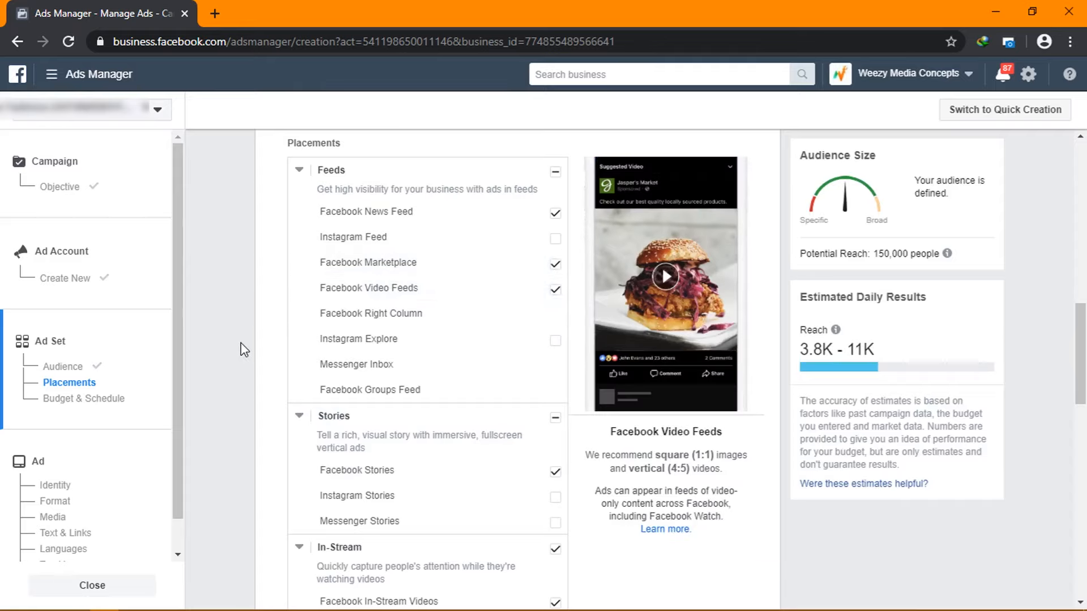
scroll(240, 342, "down", 4)
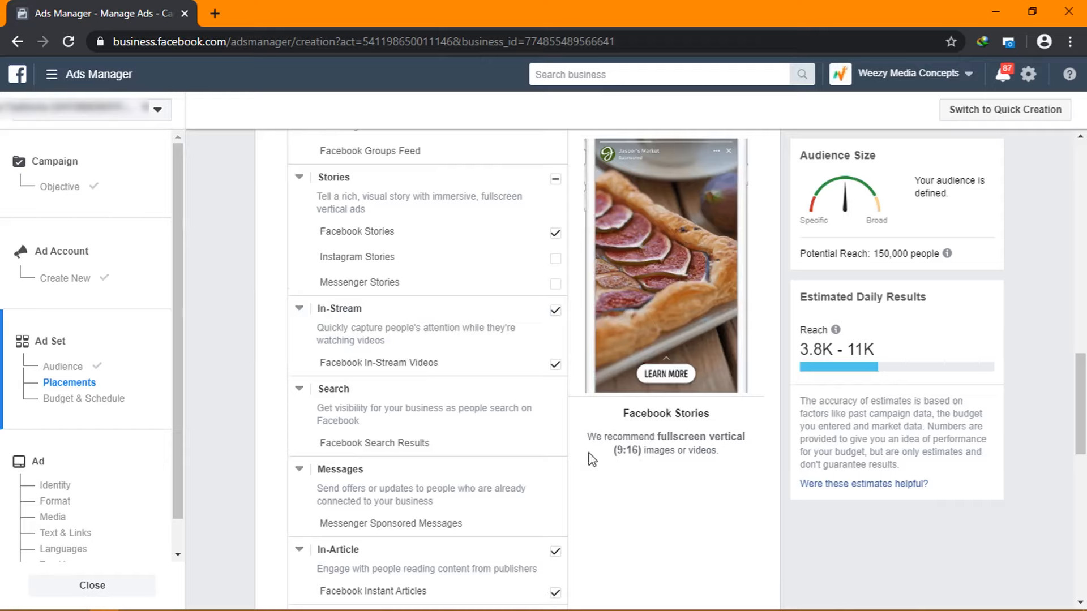
scroll(586, 457, "down", 3)
scroll(575, 462, "down", 3)
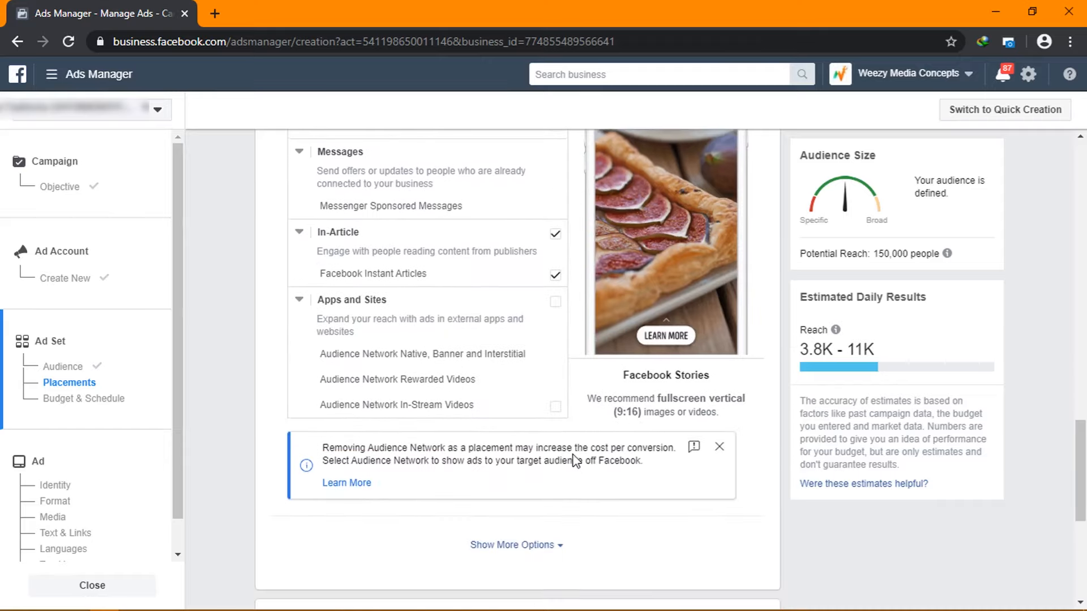
scroll(575, 462, "up", 4)
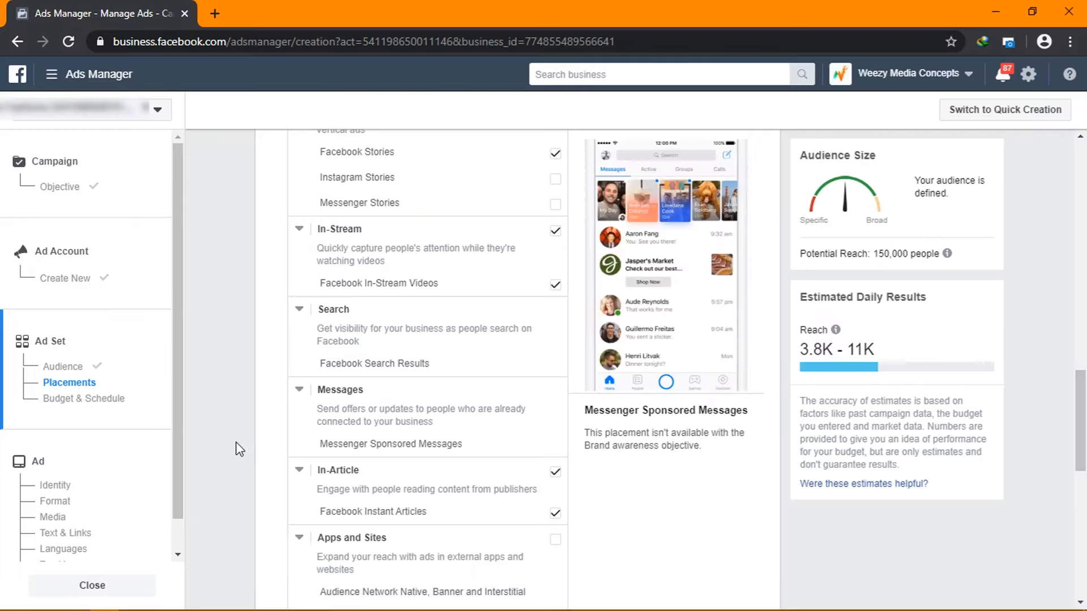
scroll(239, 449, "down", 6)
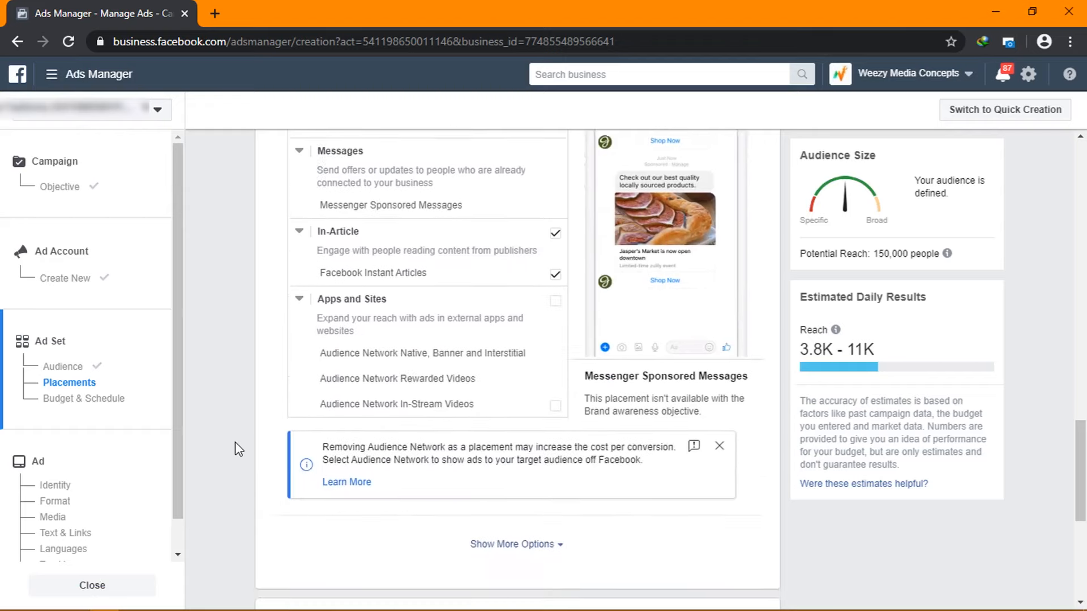
scroll(239, 449, "down", 2)
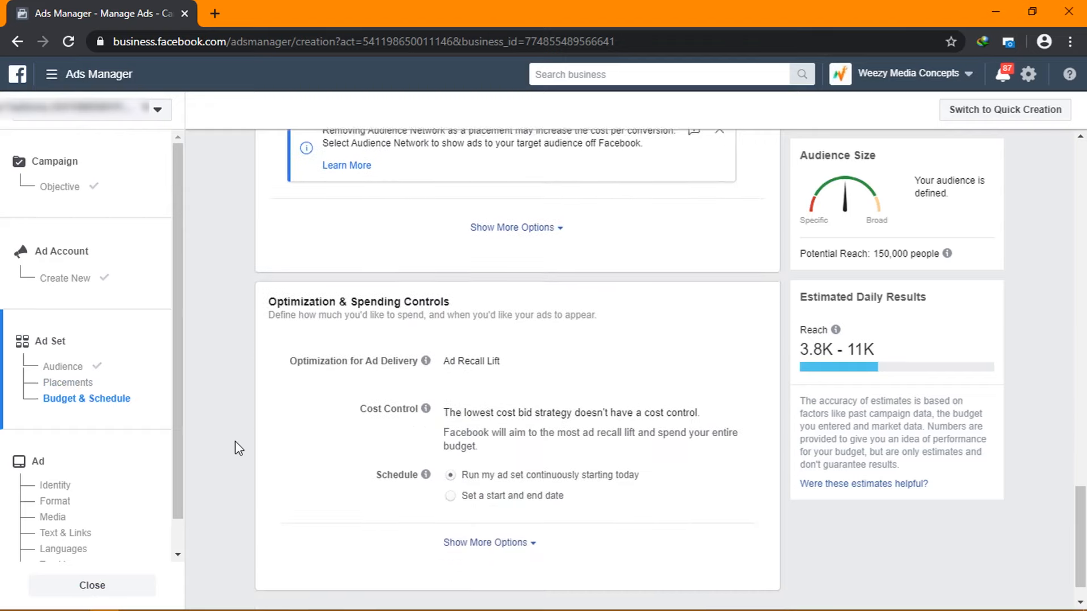
scroll(238, 448, "up", 5)
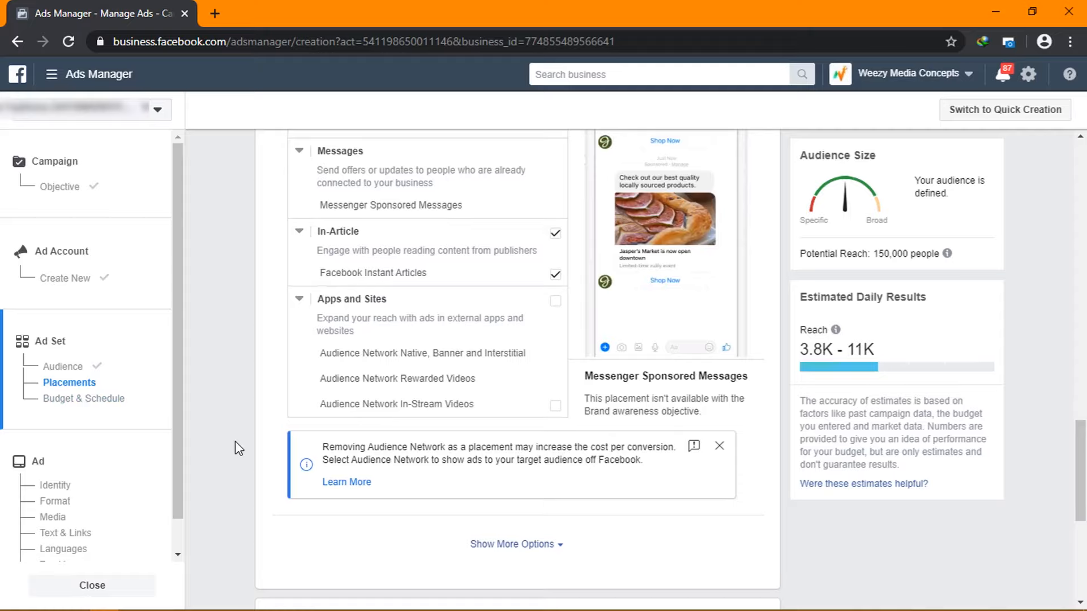
- Schedule the ad set with a start and end date, checking the start date calendar through April but keeping Mar 3, 2020
scroll(240, 436, "down", 6)
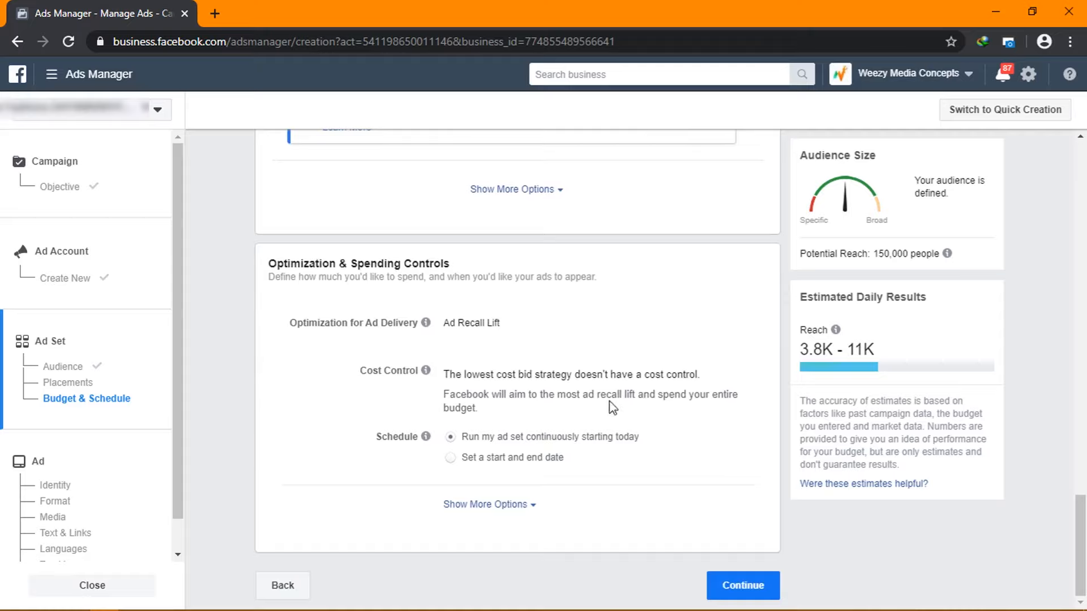
left_click(451, 458)
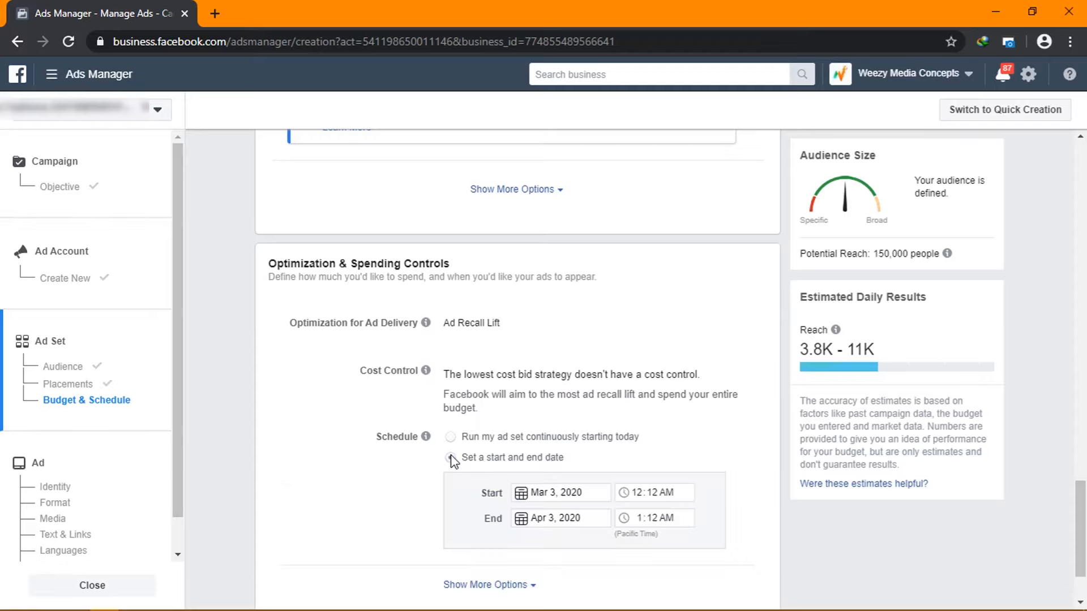
scroll(504, 430, "down", 2)
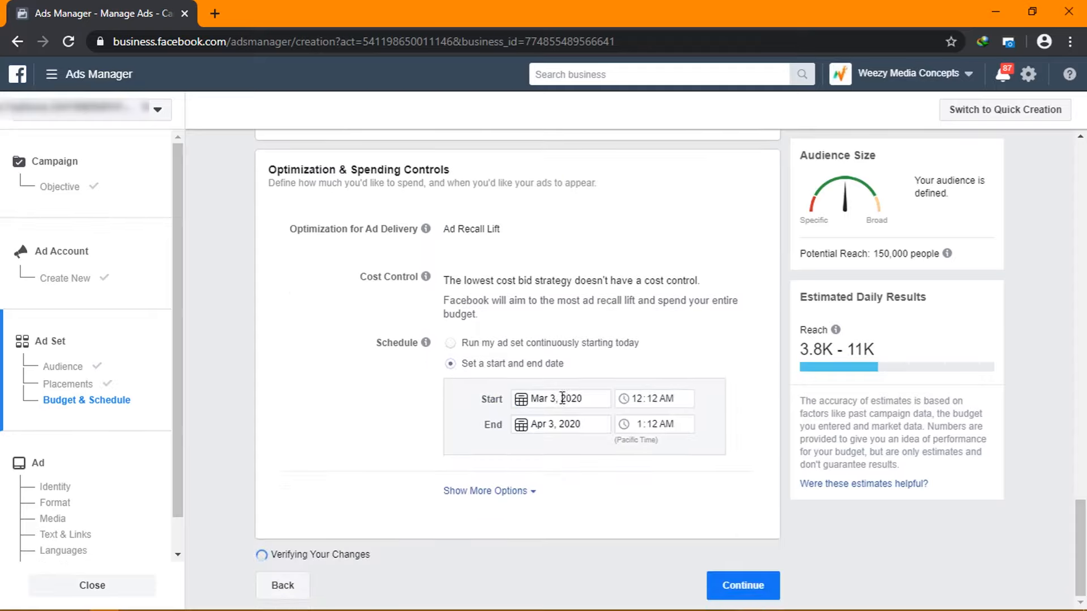
left_click(563, 398)
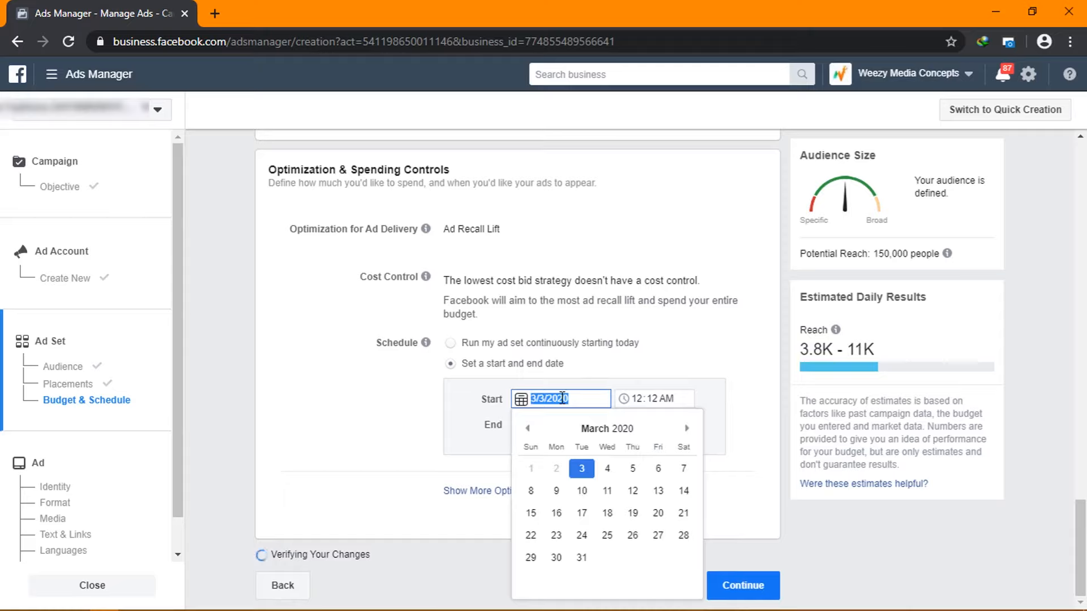
left_click(687, 430)
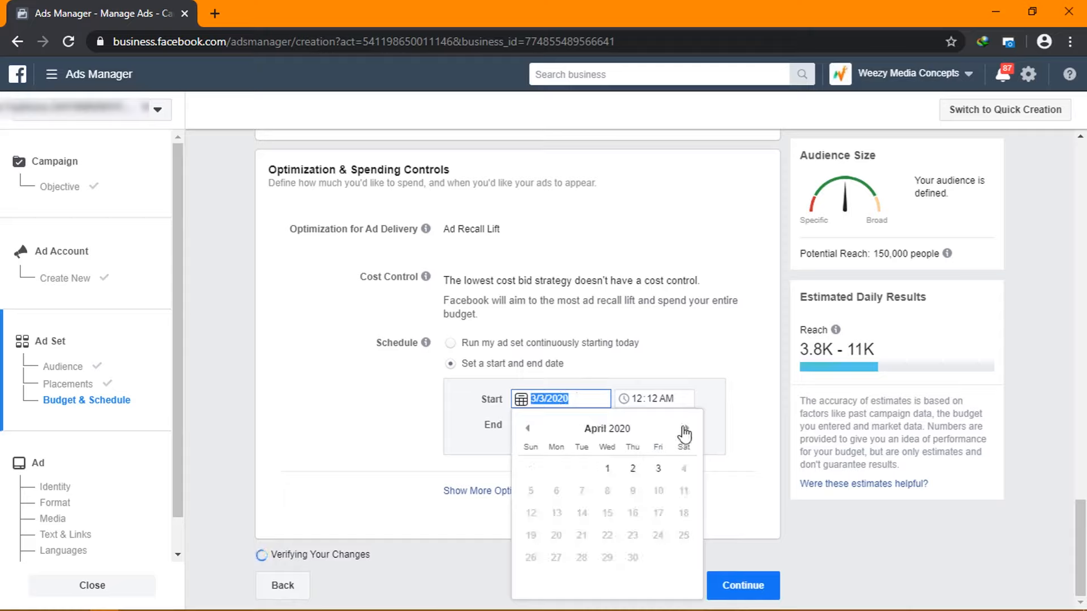
left_click(530, 428)
left_click(583, 385)
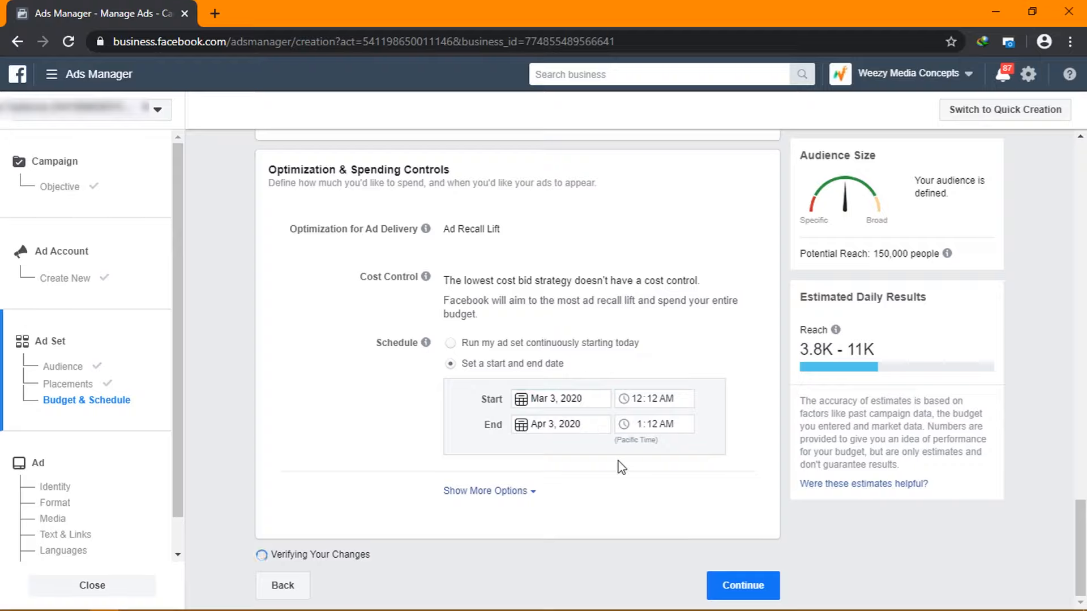
- Continue from the ad set to the ad and name it "Shoes Small - Brand awareness"
left_click(744, 586)
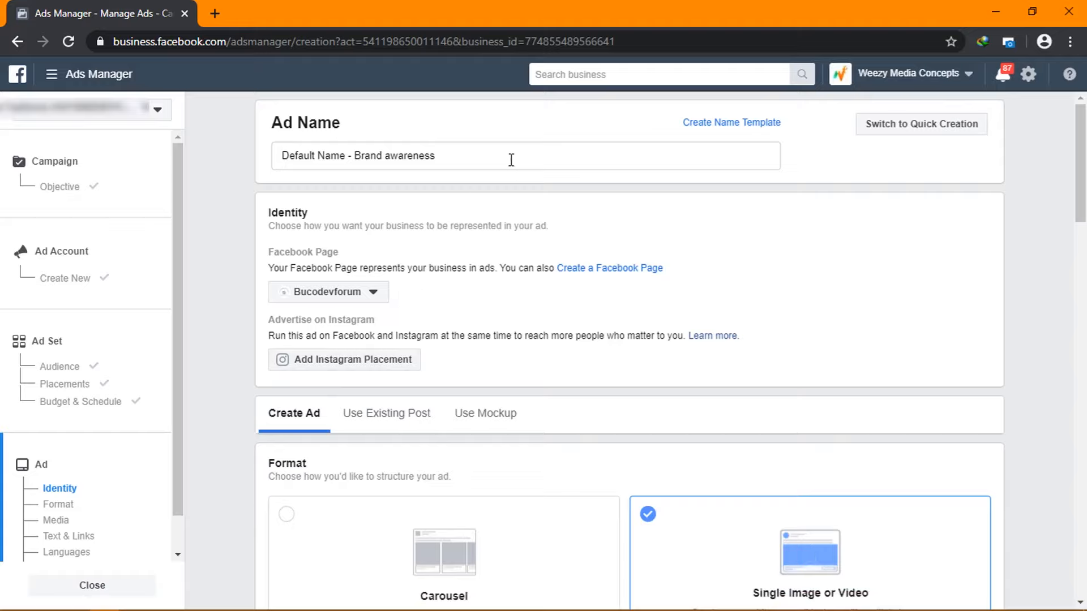
left_click_drag(468, 155, 280, 152)
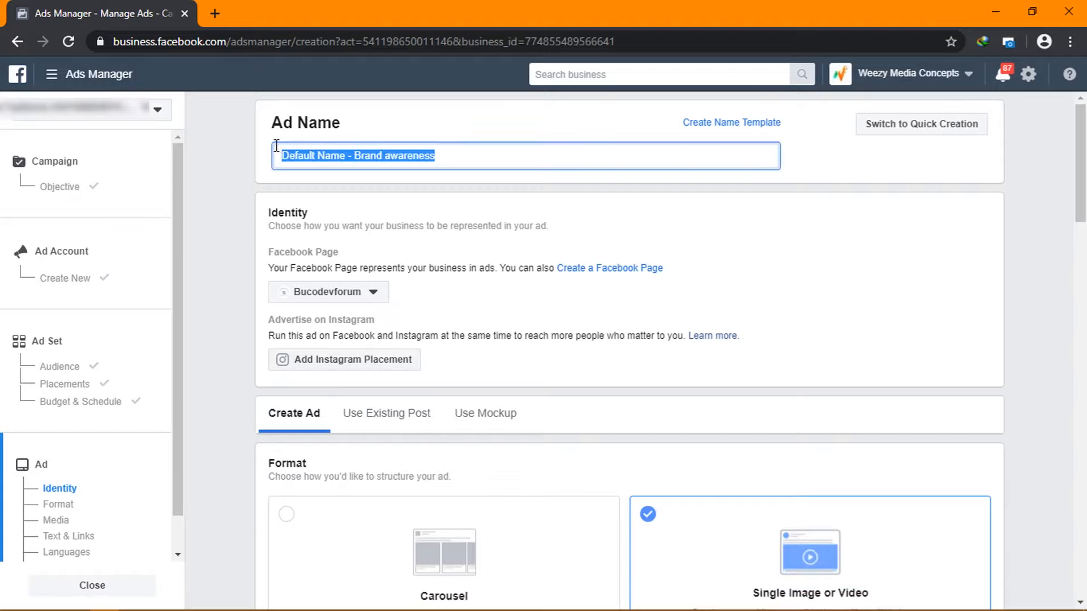
left_click(340, 157)
left_click_drag(347, 155, 256, 160)
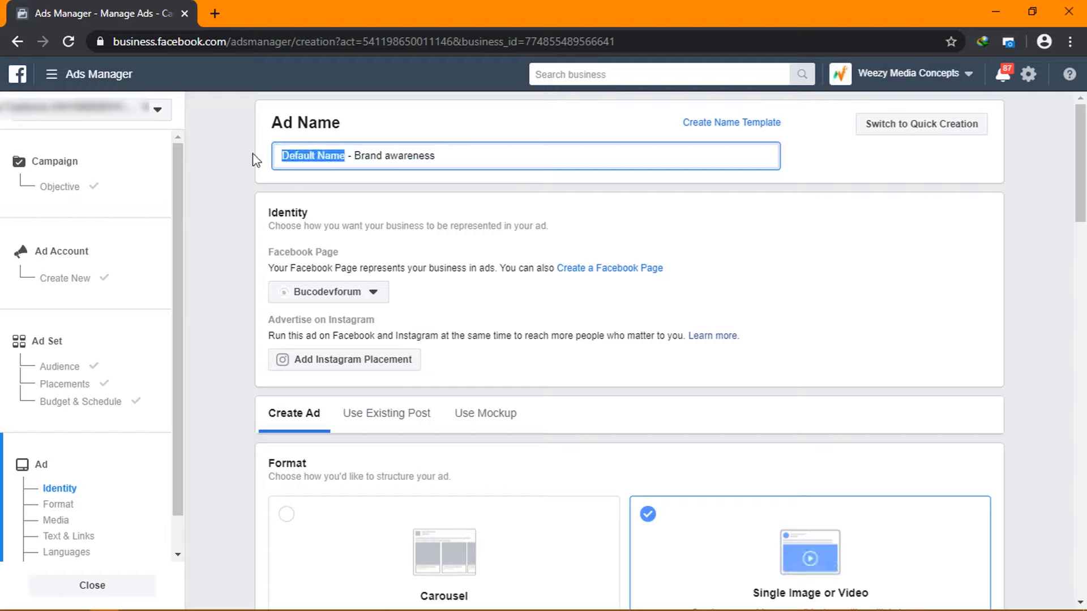
triple_click(421, 155)
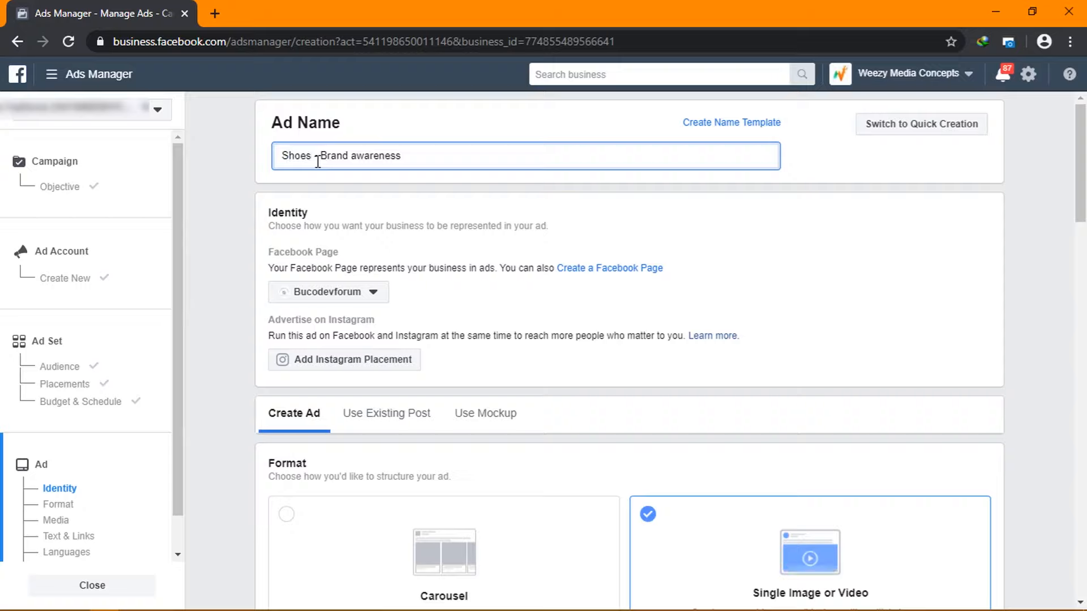
type("Small")
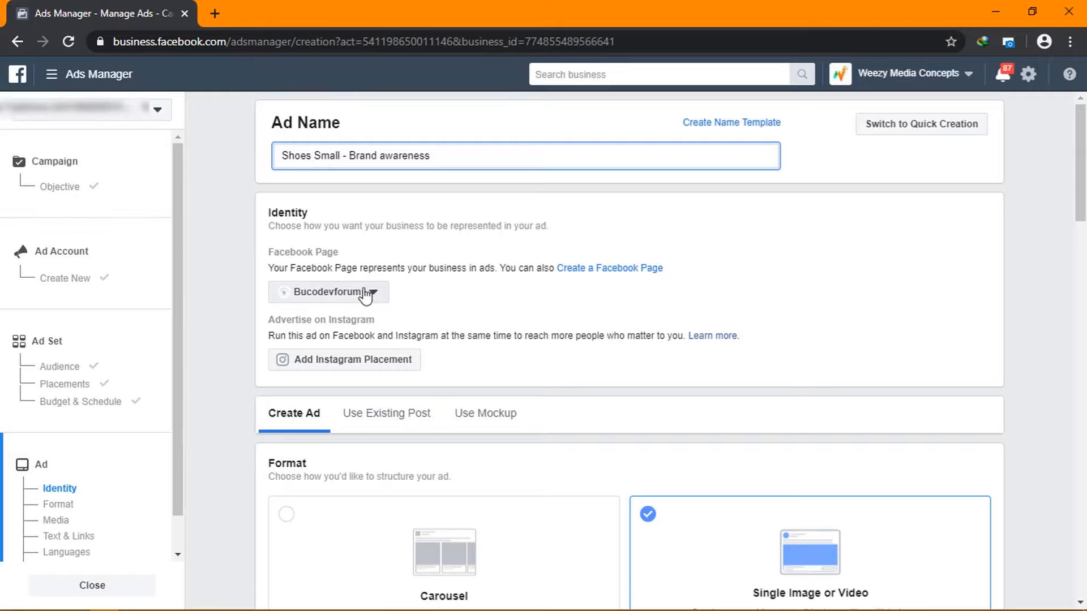
- Choose the Divineestheticsug Facebook Page as the identity that represents the business in the ad
scroll(627, 372, "down", 2)
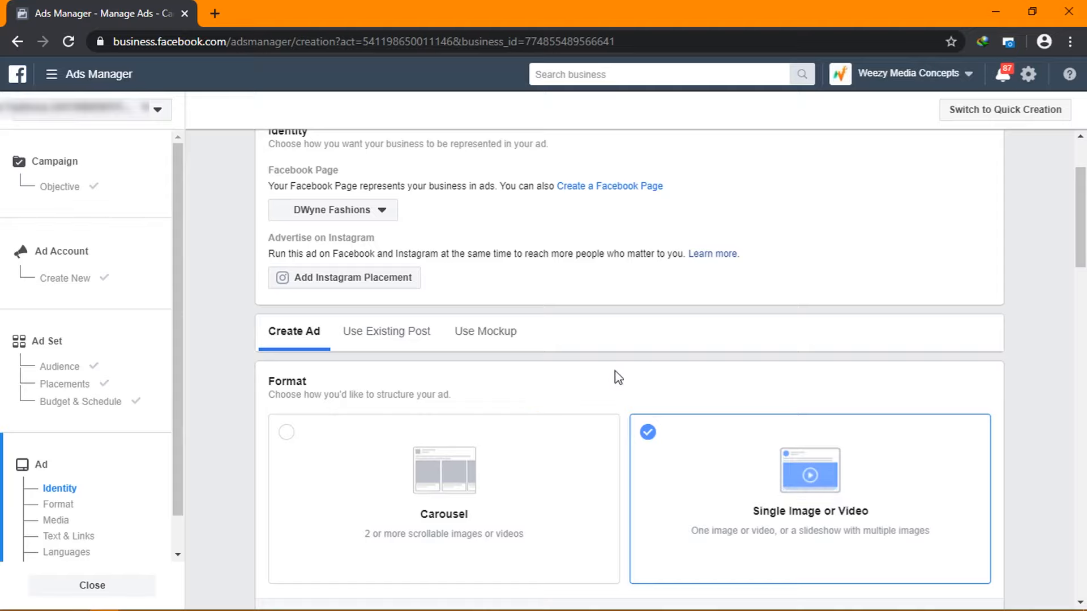
left_click(388, 333)
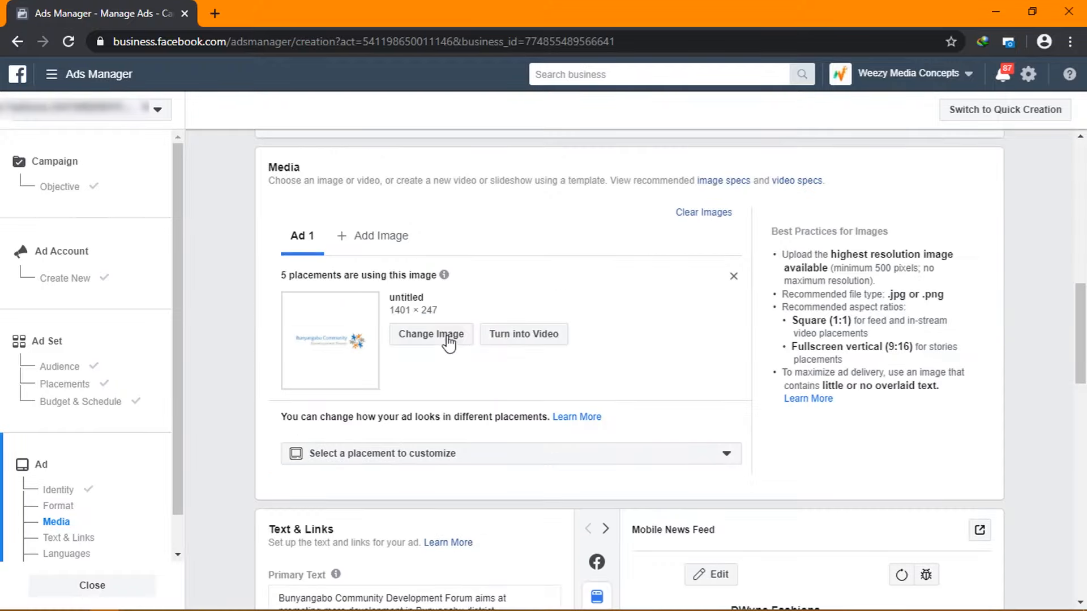
scroll(449, 342, "up", 10)
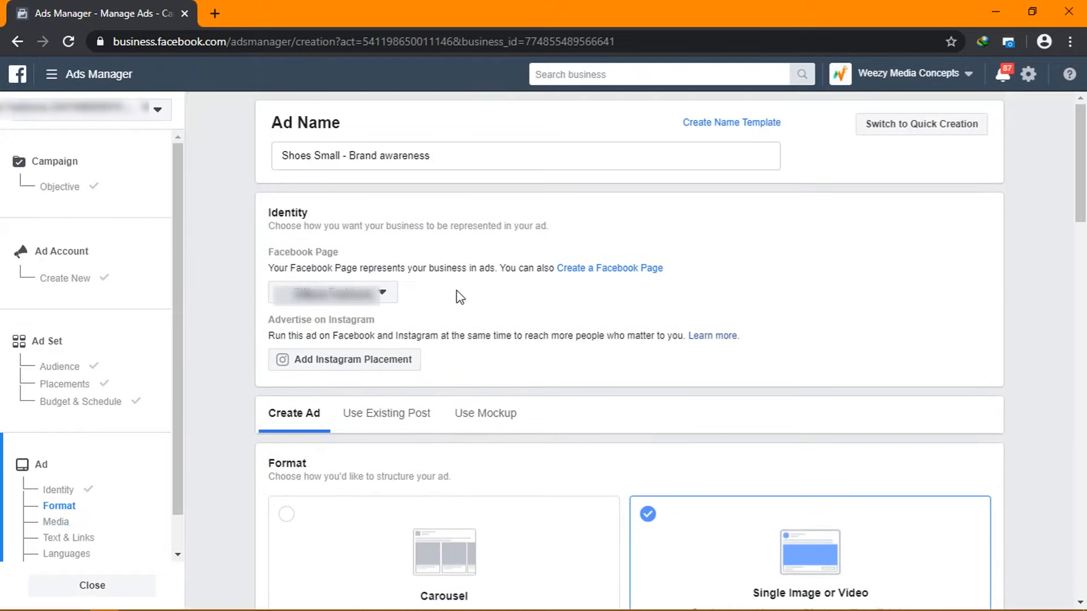
left_click(340, 292)
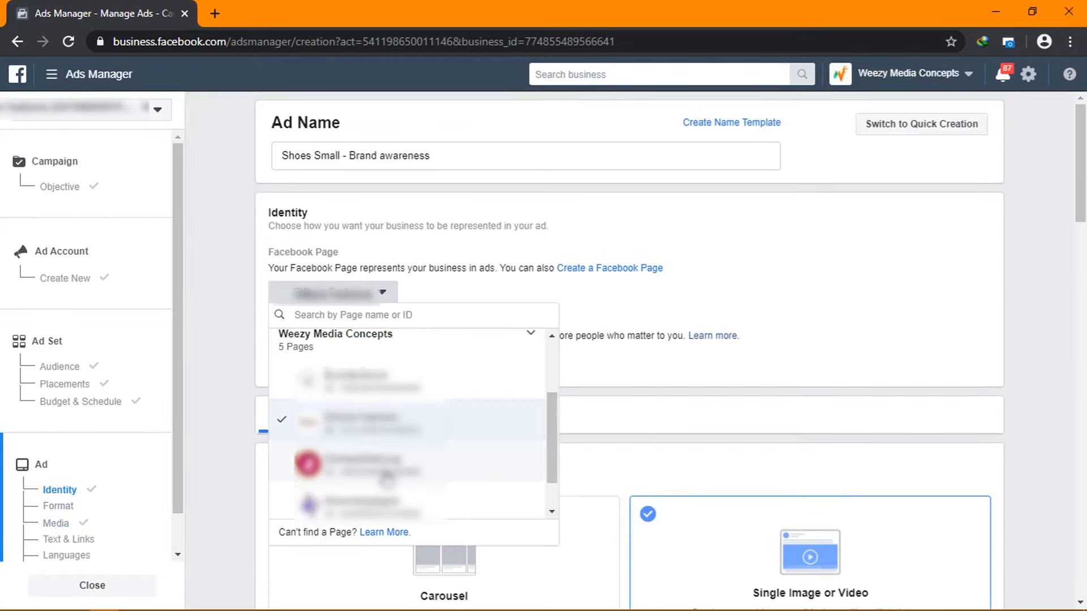
left_click(387, 469)
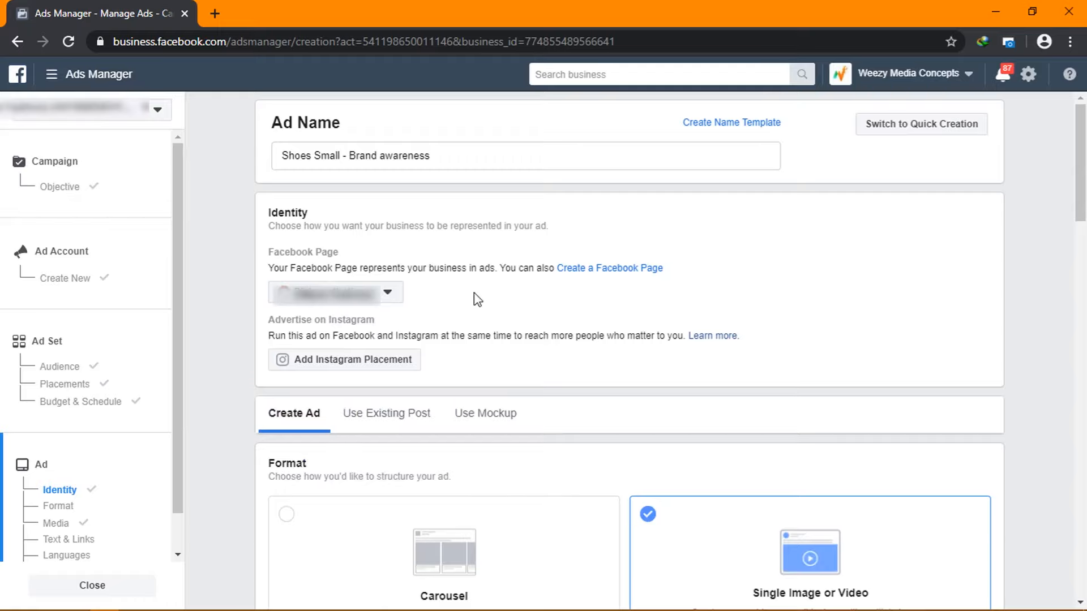
- Use an existing Facebook Page post as the ad creative, choosing the video post that begins "We Love the product photography"
scroll(477, 297, "down", 3)
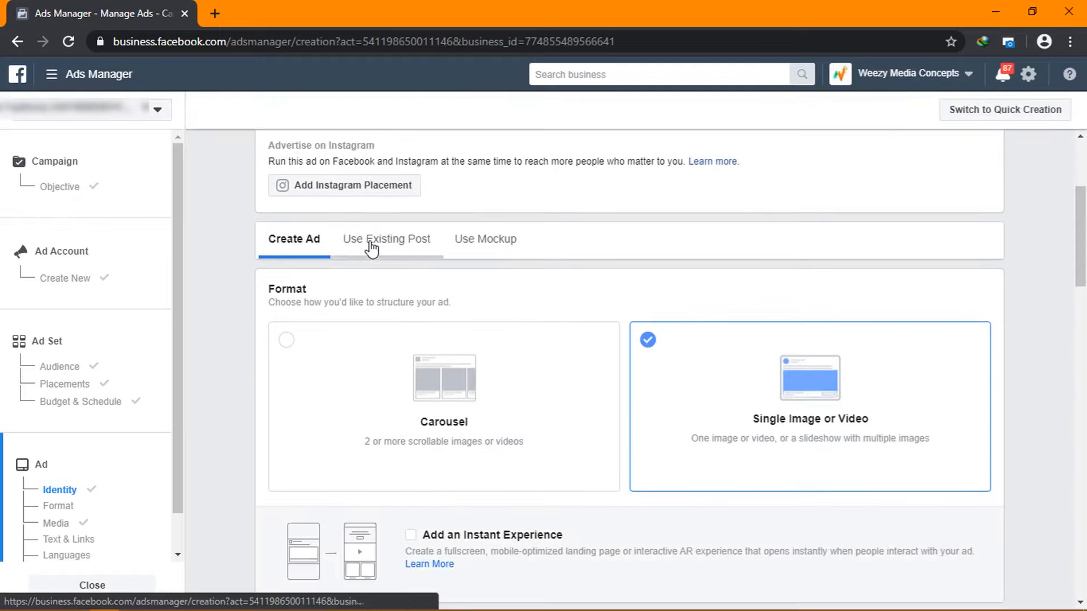
left_click(371, 248)
left_click(312, 340)
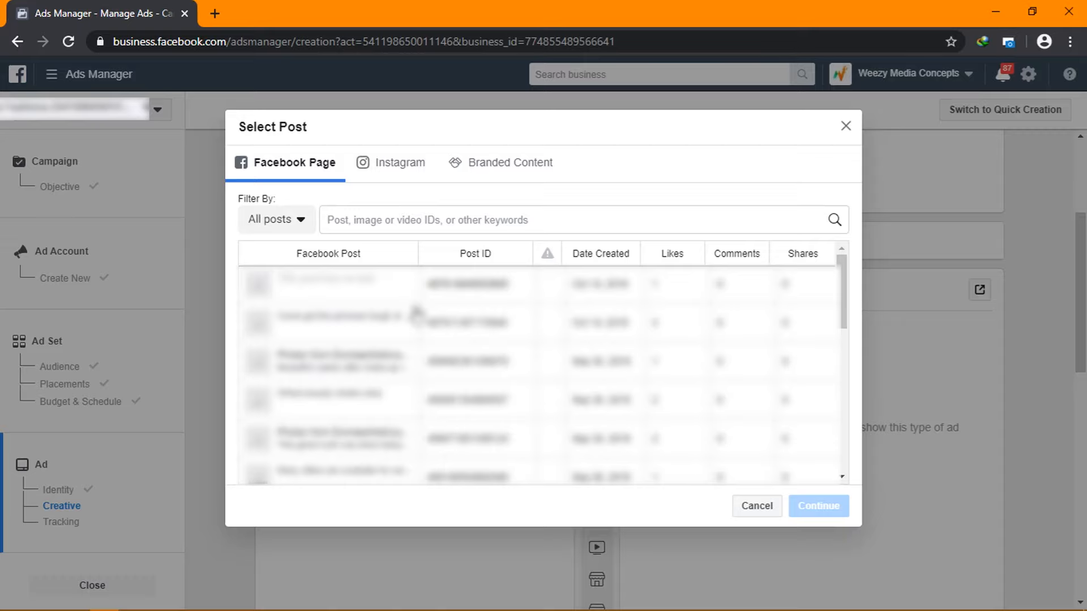
scroll(417, 315, "down", 2)
scroll(418, 316, "up", 1)
scroll(417, 313, "down", 4)
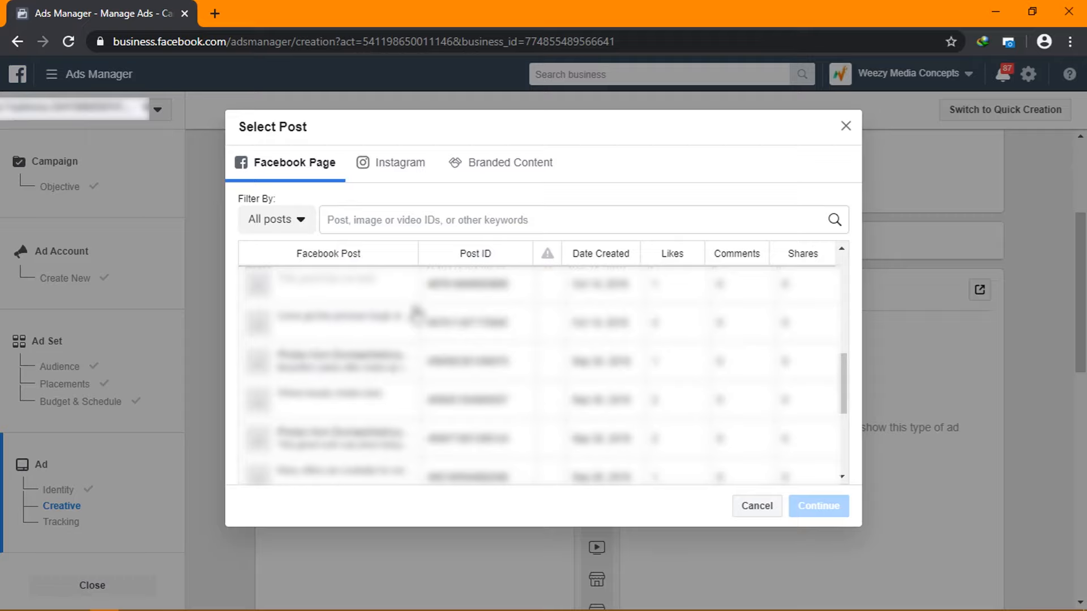
left_click(417, 314)
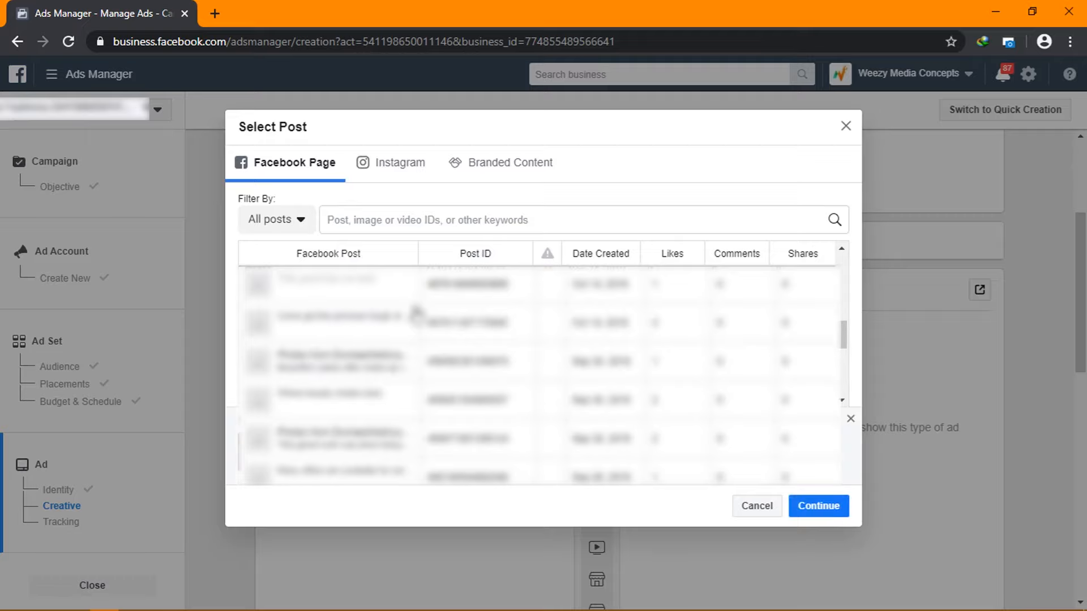
left_click(814, 511)
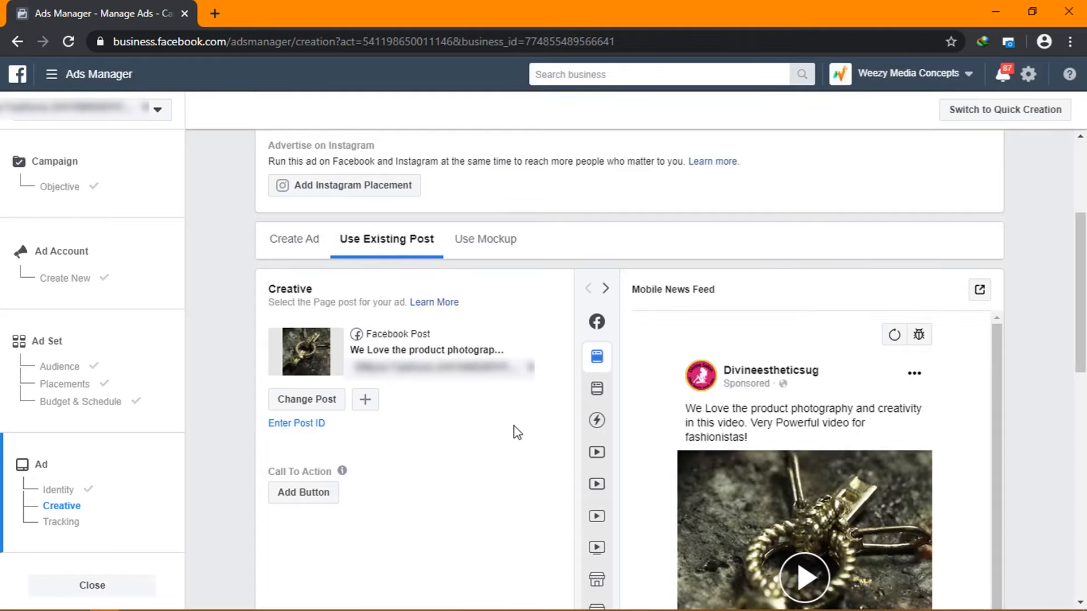
- Check the ad's Mobile News Feed preview and start a call to action for the post with the Shop Now option
scroll(516, 433, "down", 1)
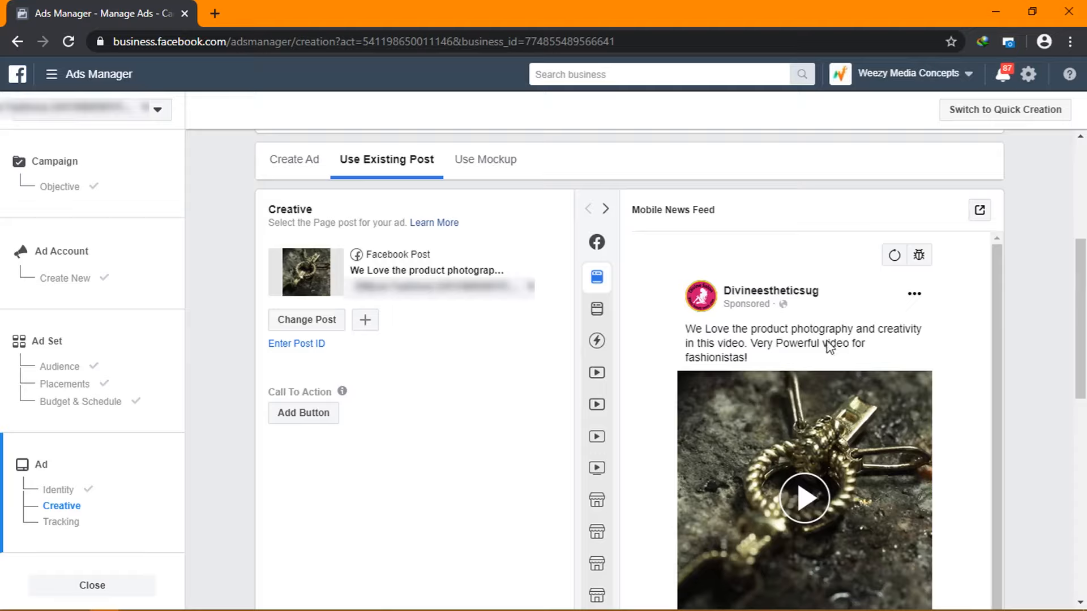
scroll(716, 391, "down", 1)
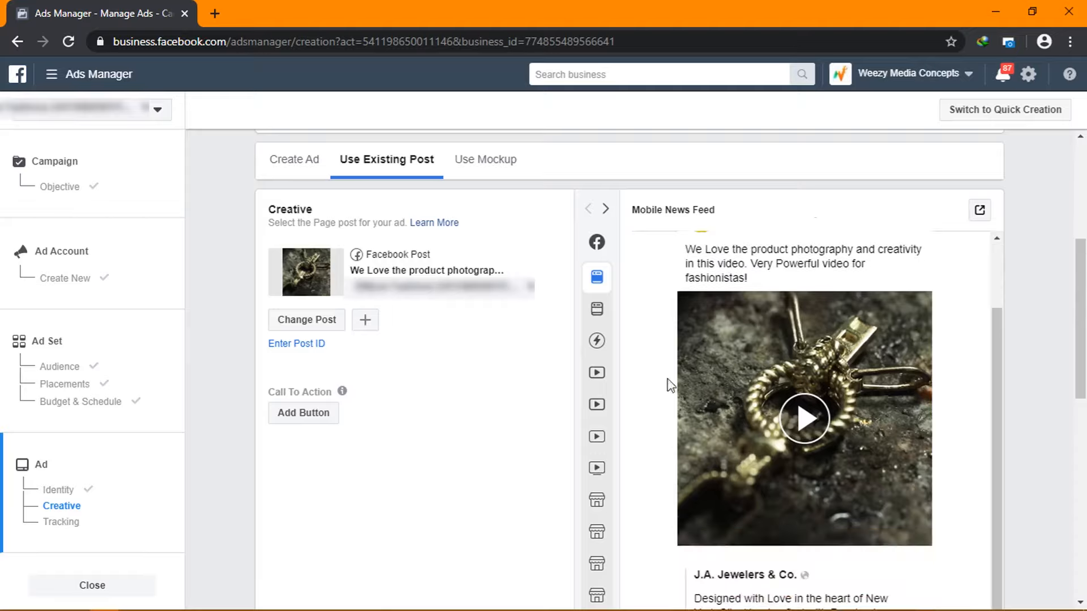
scroll(541, 397, "down", 1)
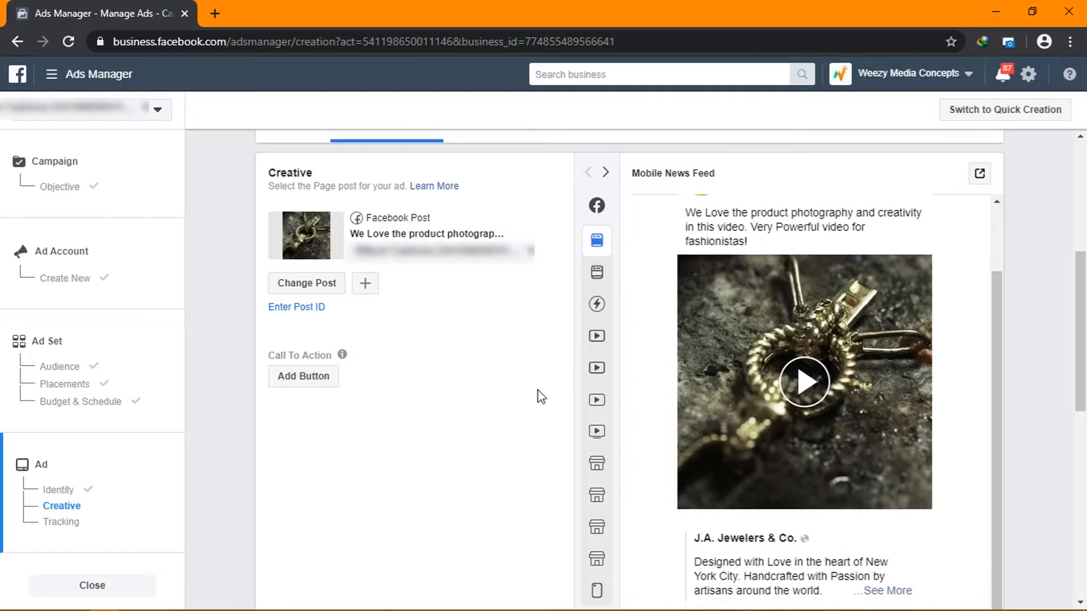
scroll(541, 396, "down", 3)
scroll(541, 397, "up", 4)
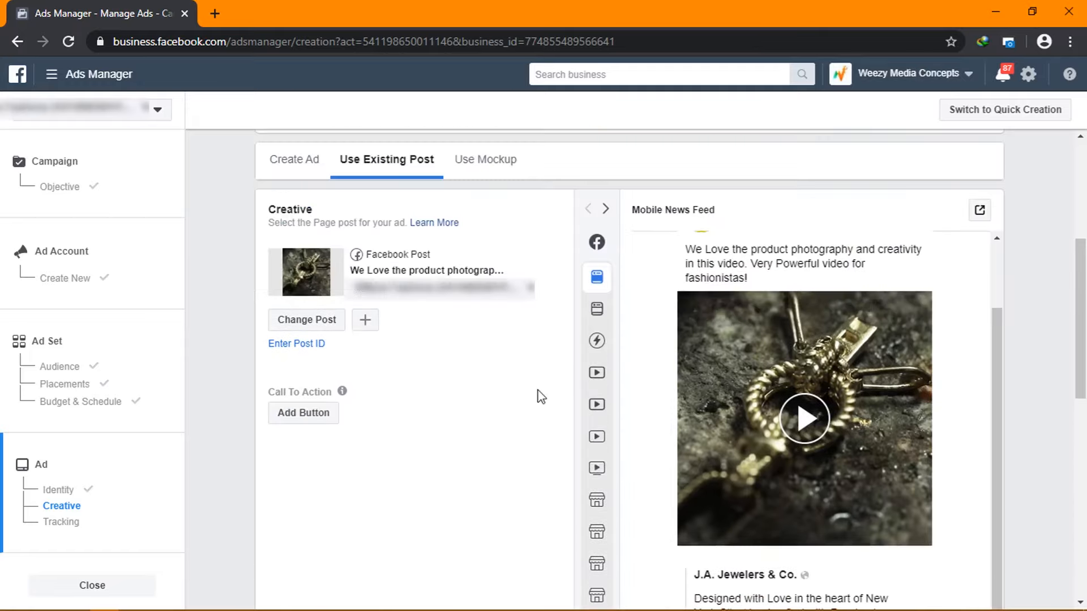
left_click(289, 416)
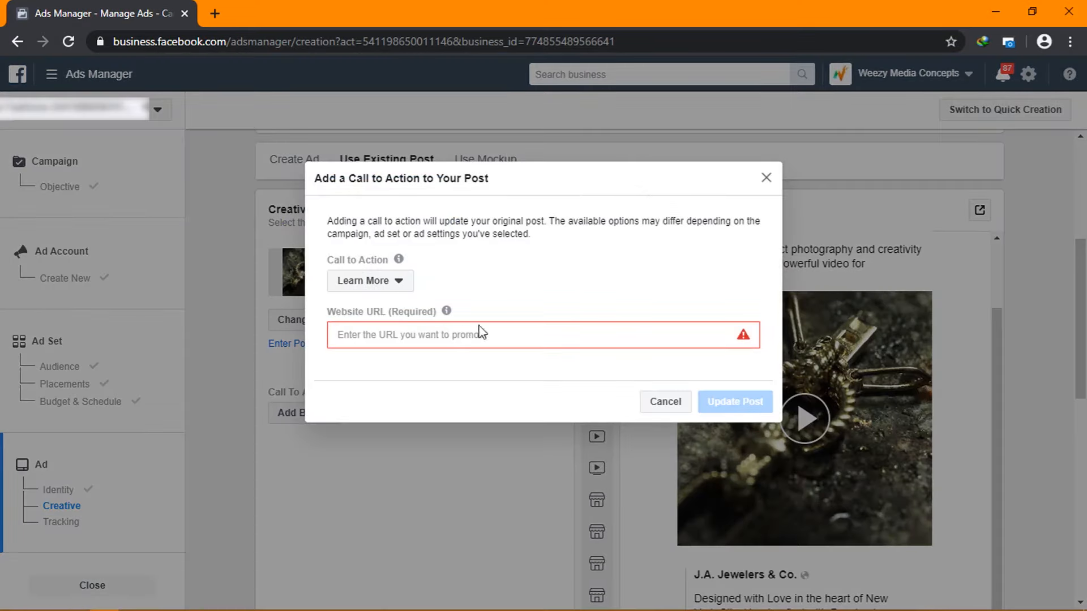
left_click(396, 283)
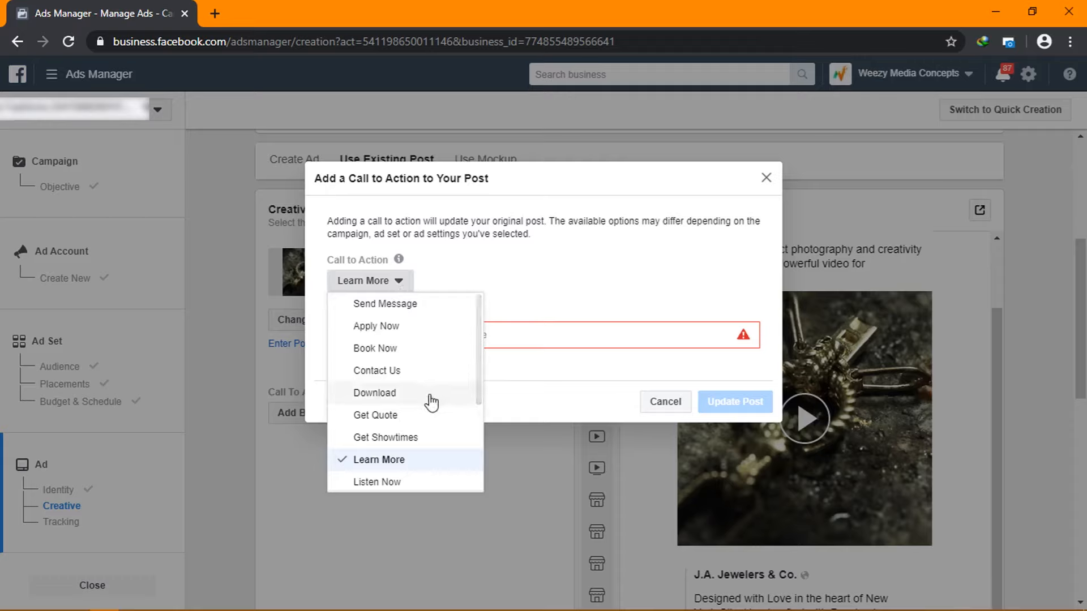
scroll(423, 453, "down", 3)
scroll(413, 405, "up", 3)
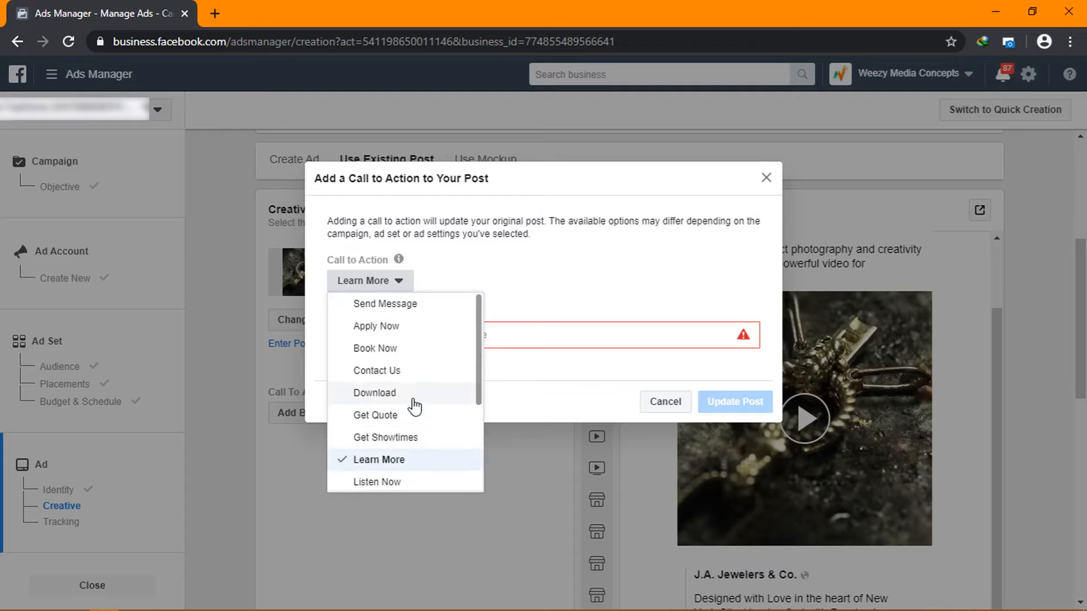
scroll(413, 405, "down", 3)
left_click(417, 401)
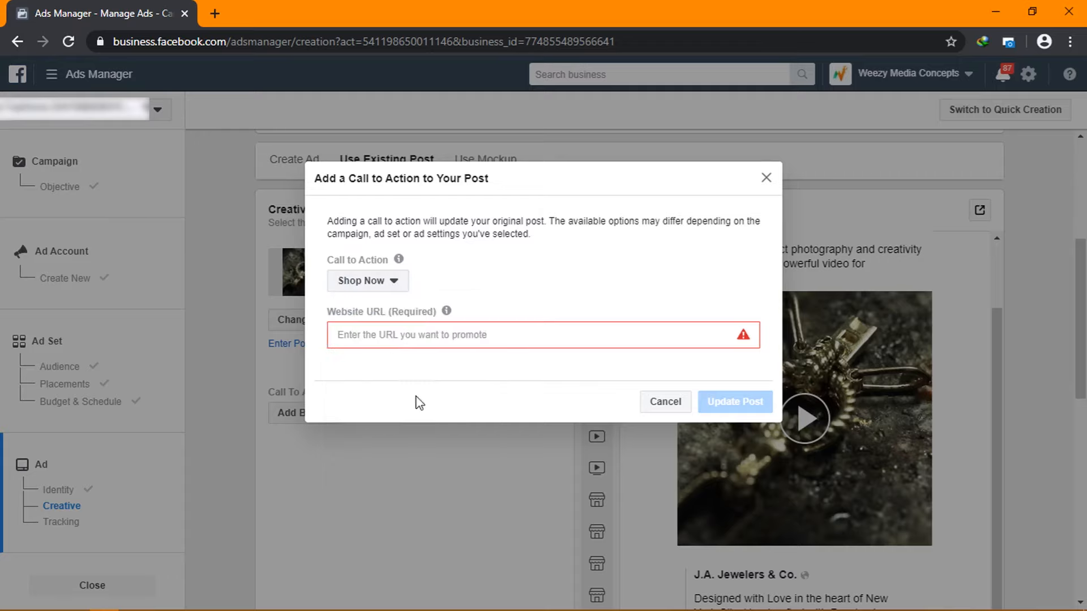
left_click(447, 334)
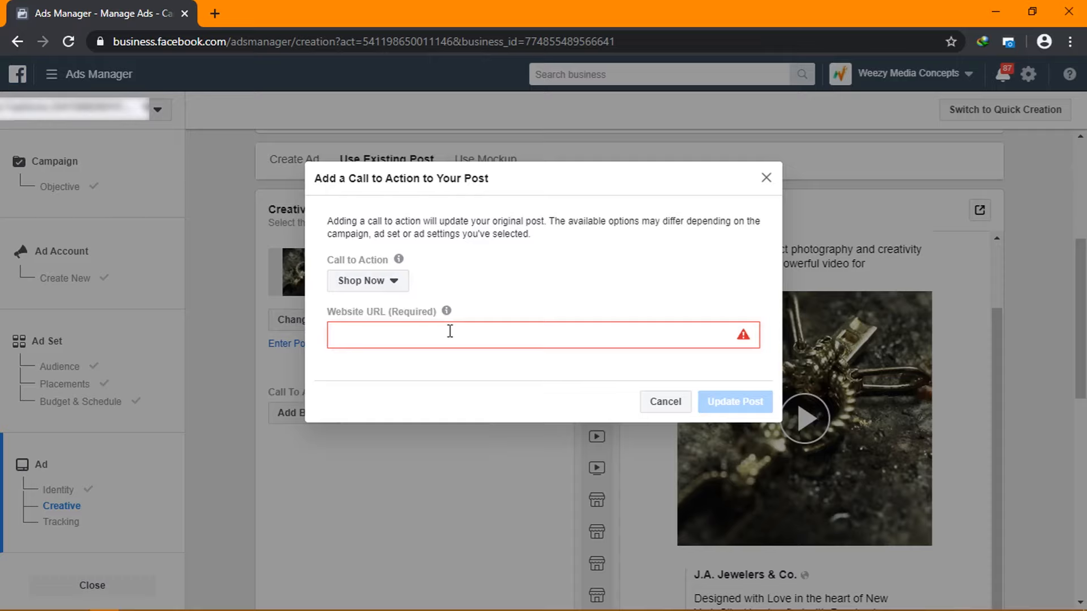
key("ctrl+v")
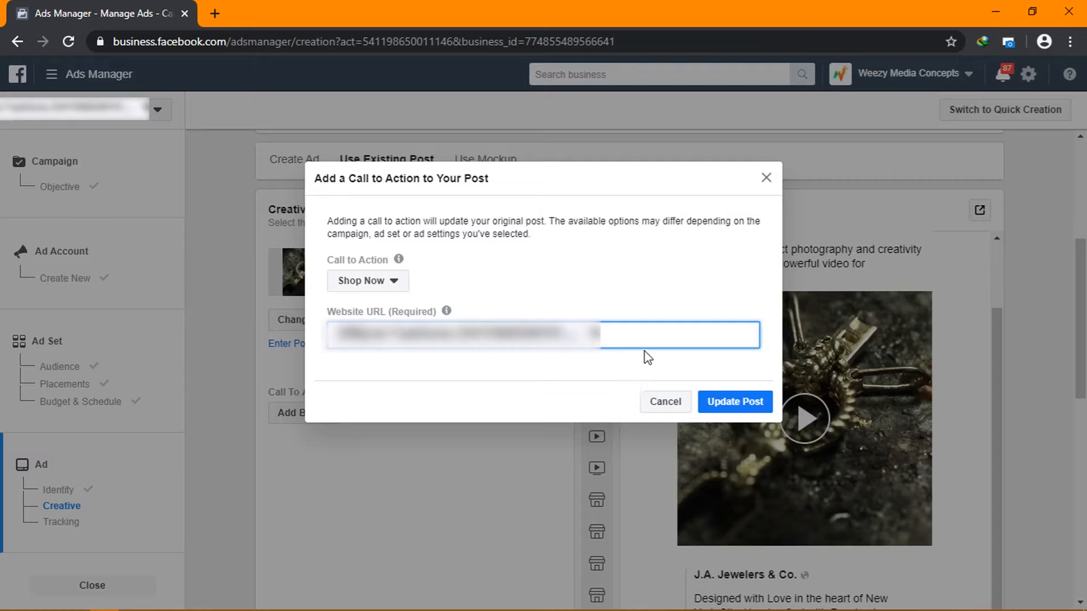
left_click(730, 407)
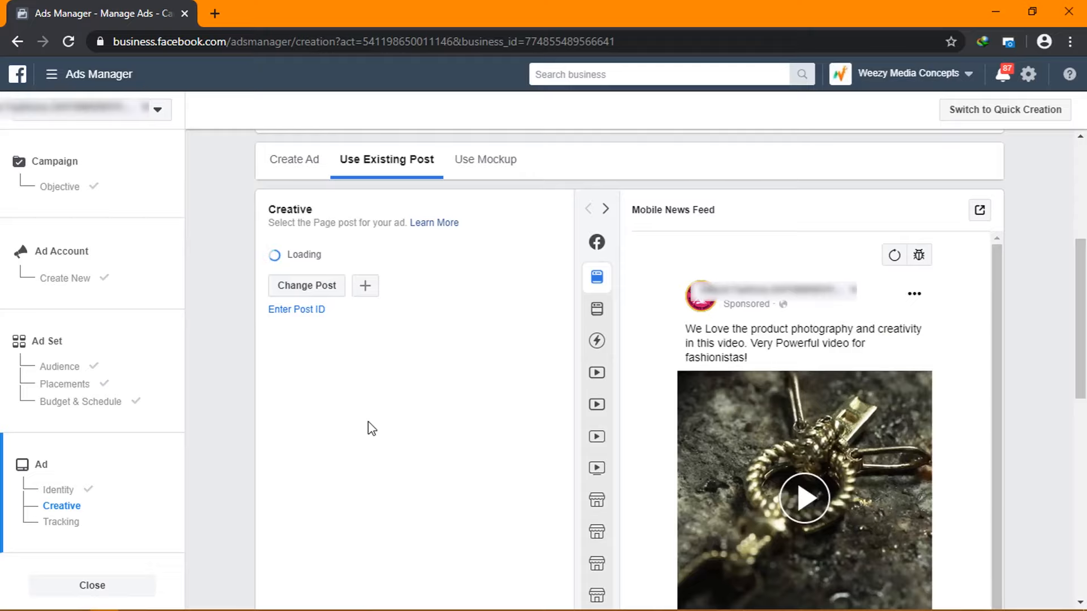
- Review the ad's call to action, preview and Tracking settings for Facebook Pixel, App Events and Offline Events
scroll(469, 375, "down", 3)
scroll(469, 375, "down", 1)
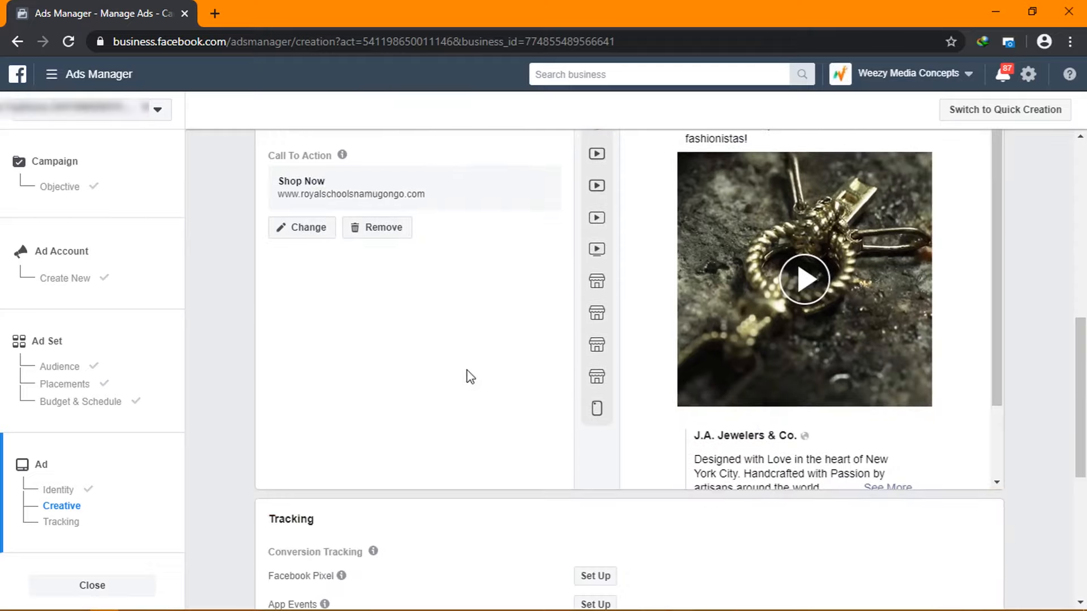
scroll(948, 417, "down", 1)
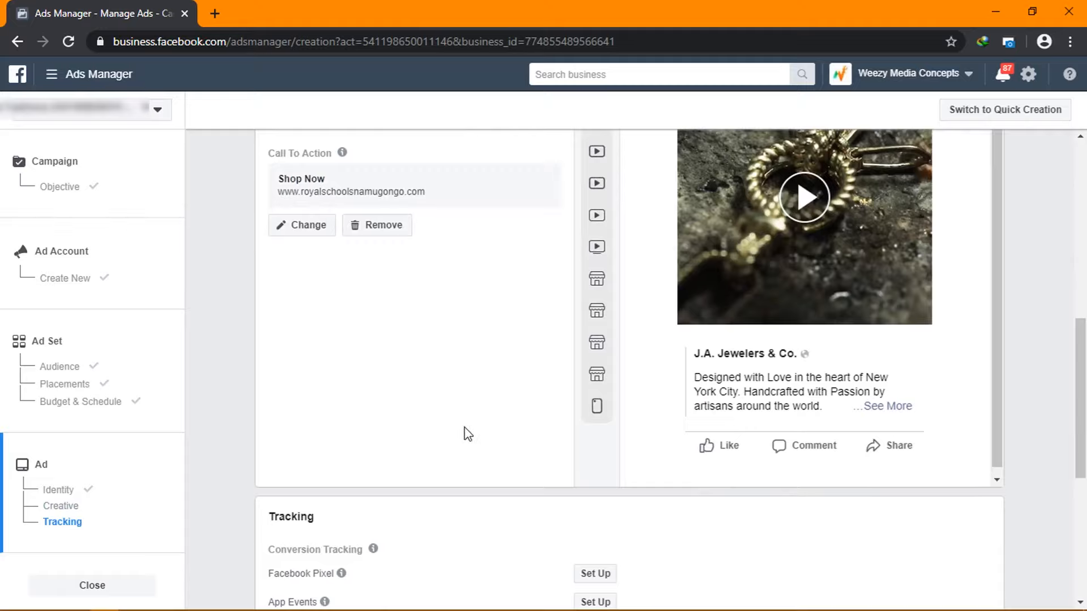
scroll(467, 434, "down", 1)
scroll(467, 434, "down", 1)
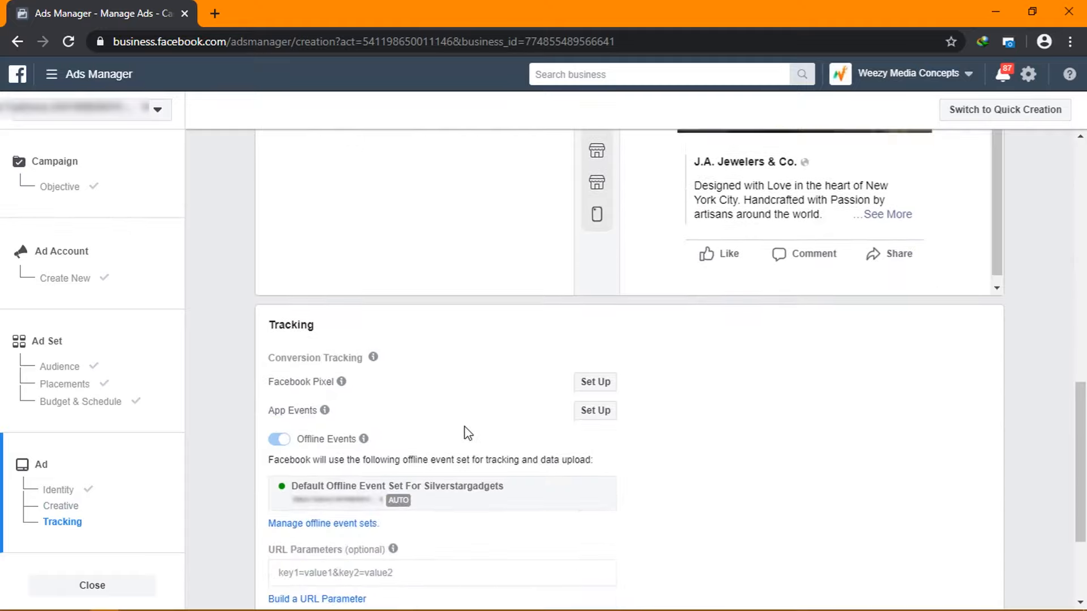